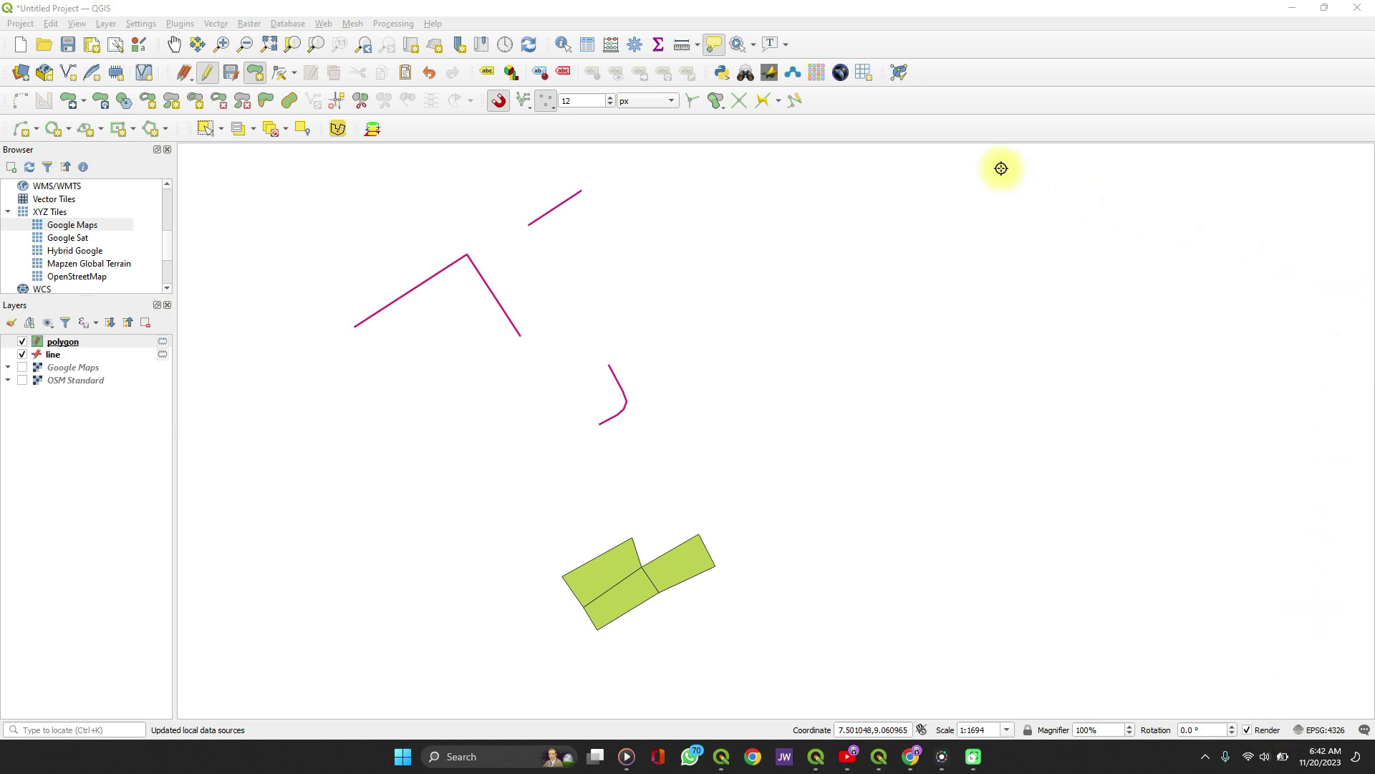
# Make the line layer the active layer
pyautogui.rightClick(987, 50)
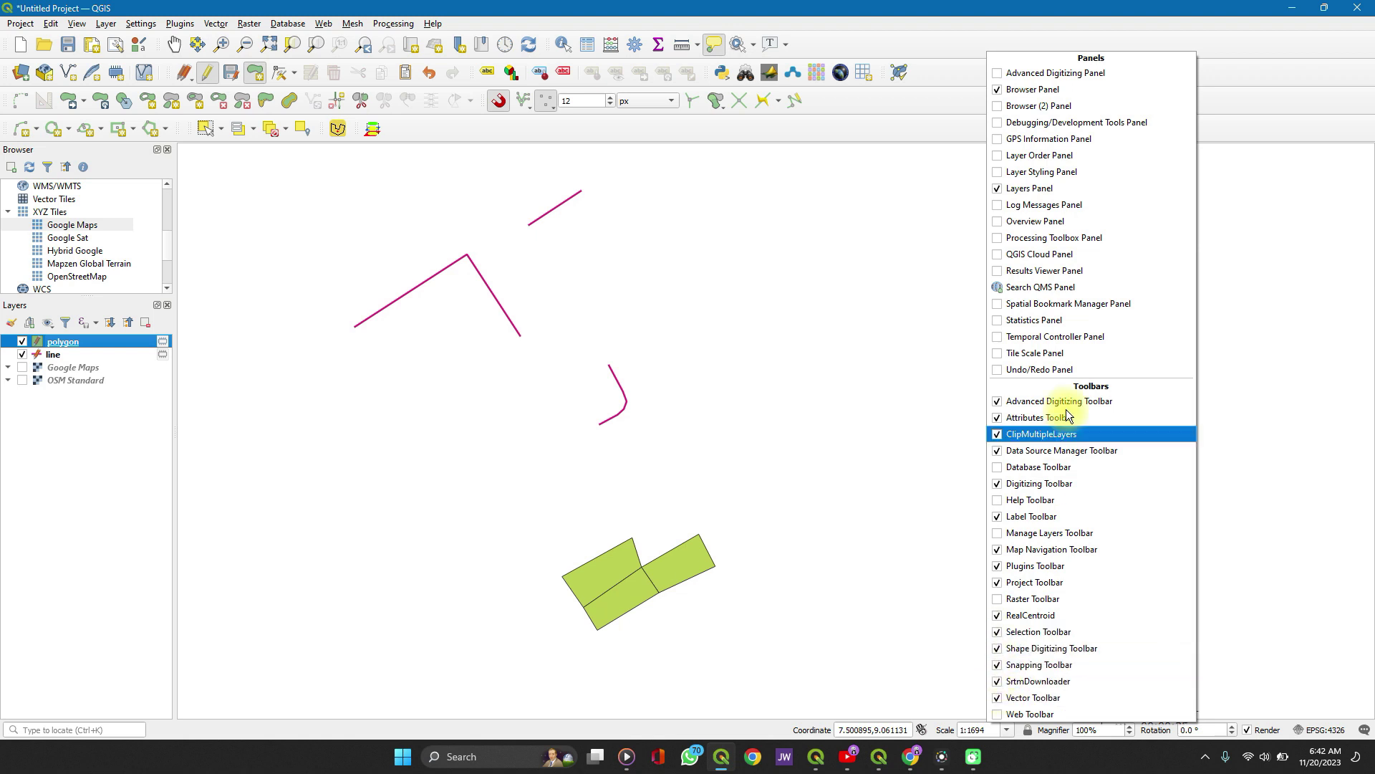
pyautogui.click(961, 45)
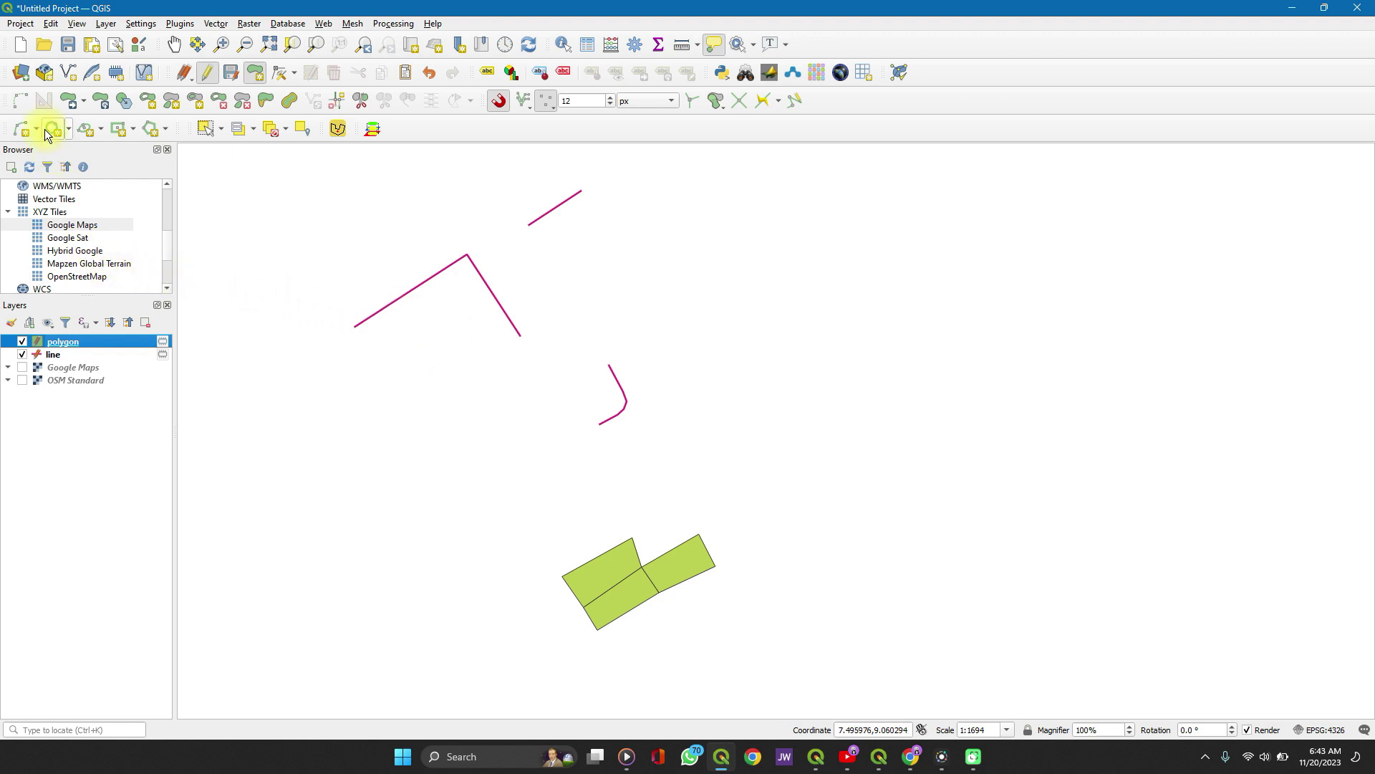
pyautogui.click(70, 355)
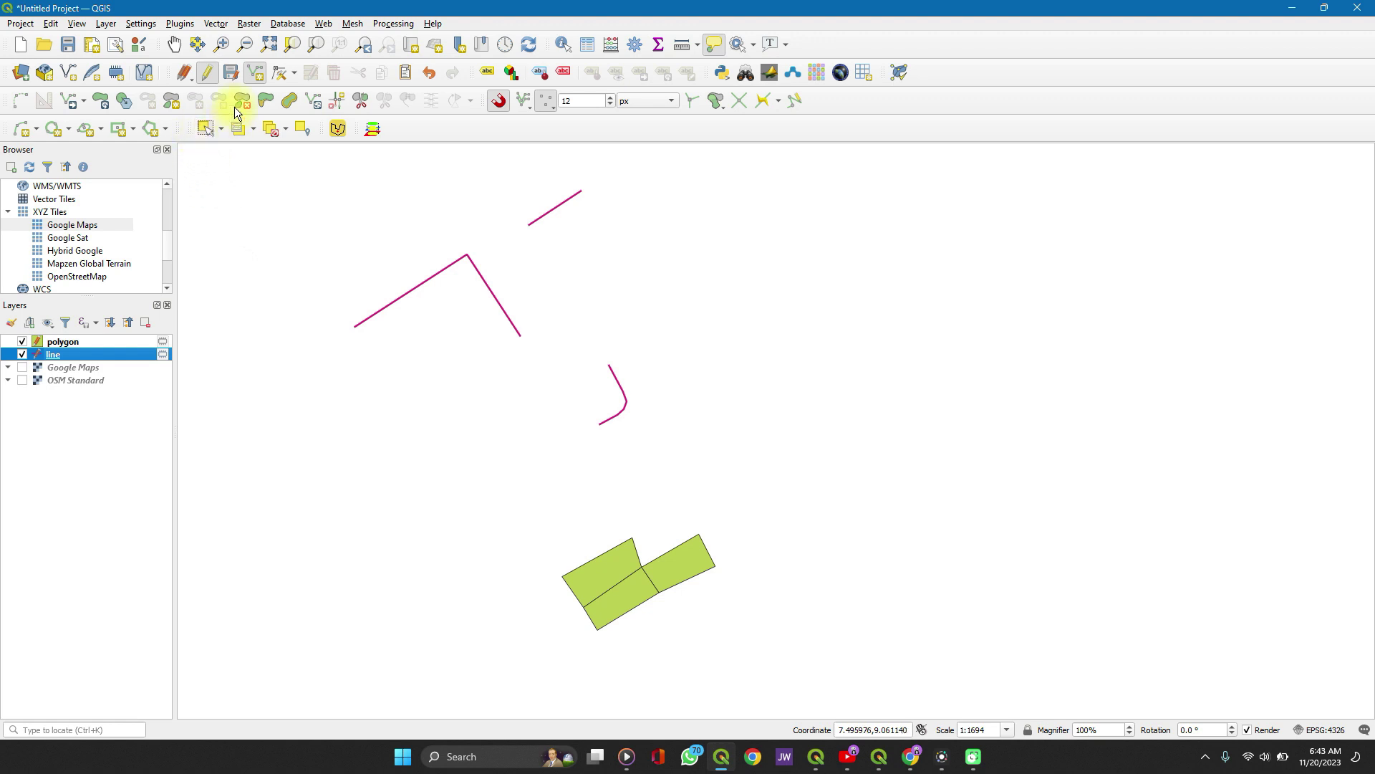
# Save the line layer's pending edits and restart editing on it
pyautogui.click(210, 73)
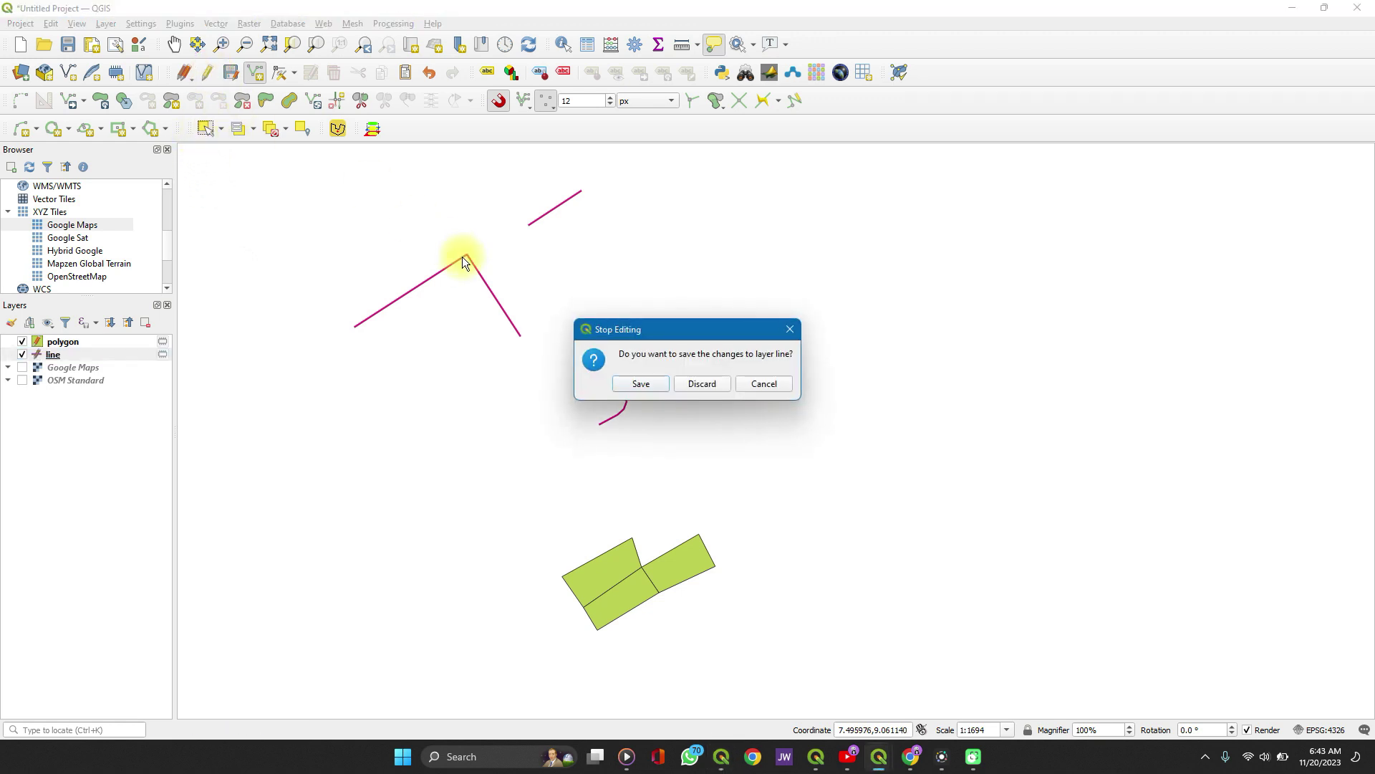
pyautogui.click(652, 381)
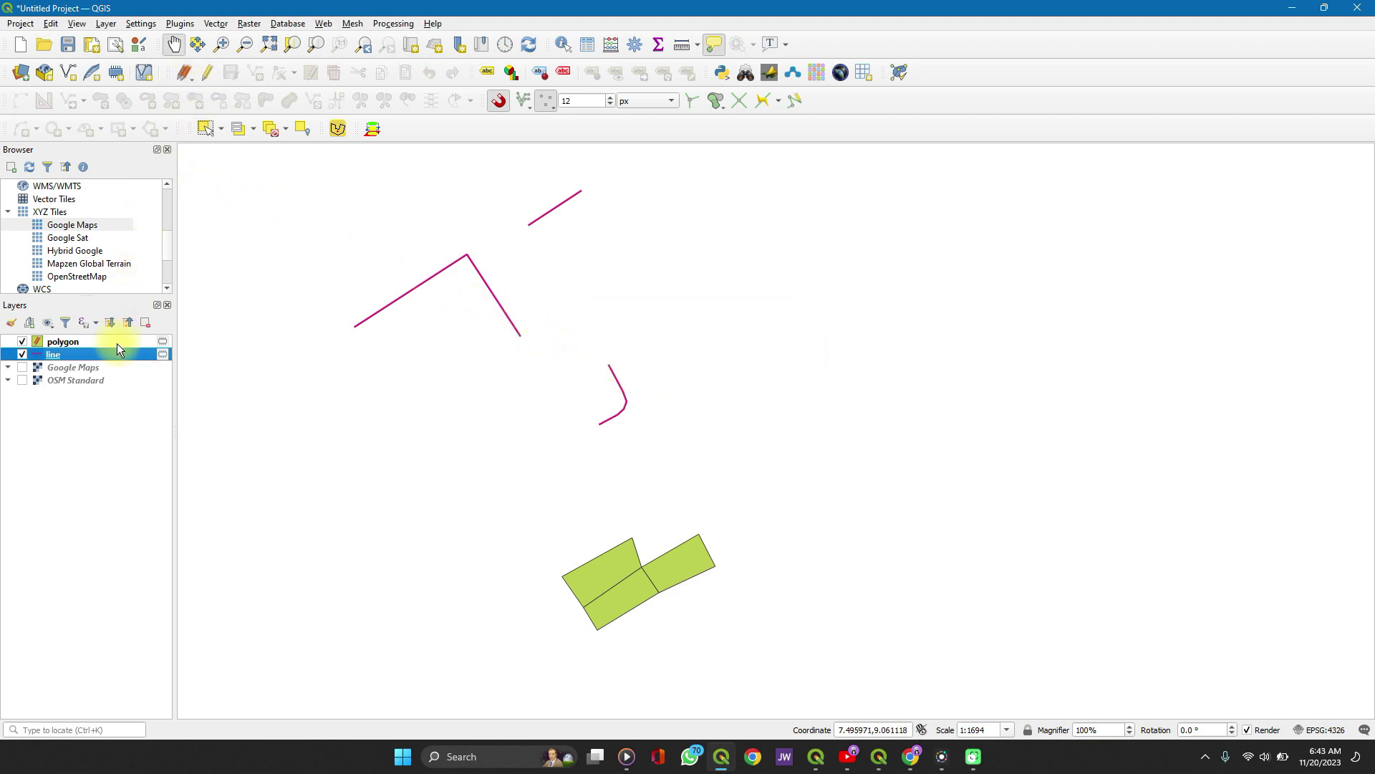
pyautogui.click(209, 72)
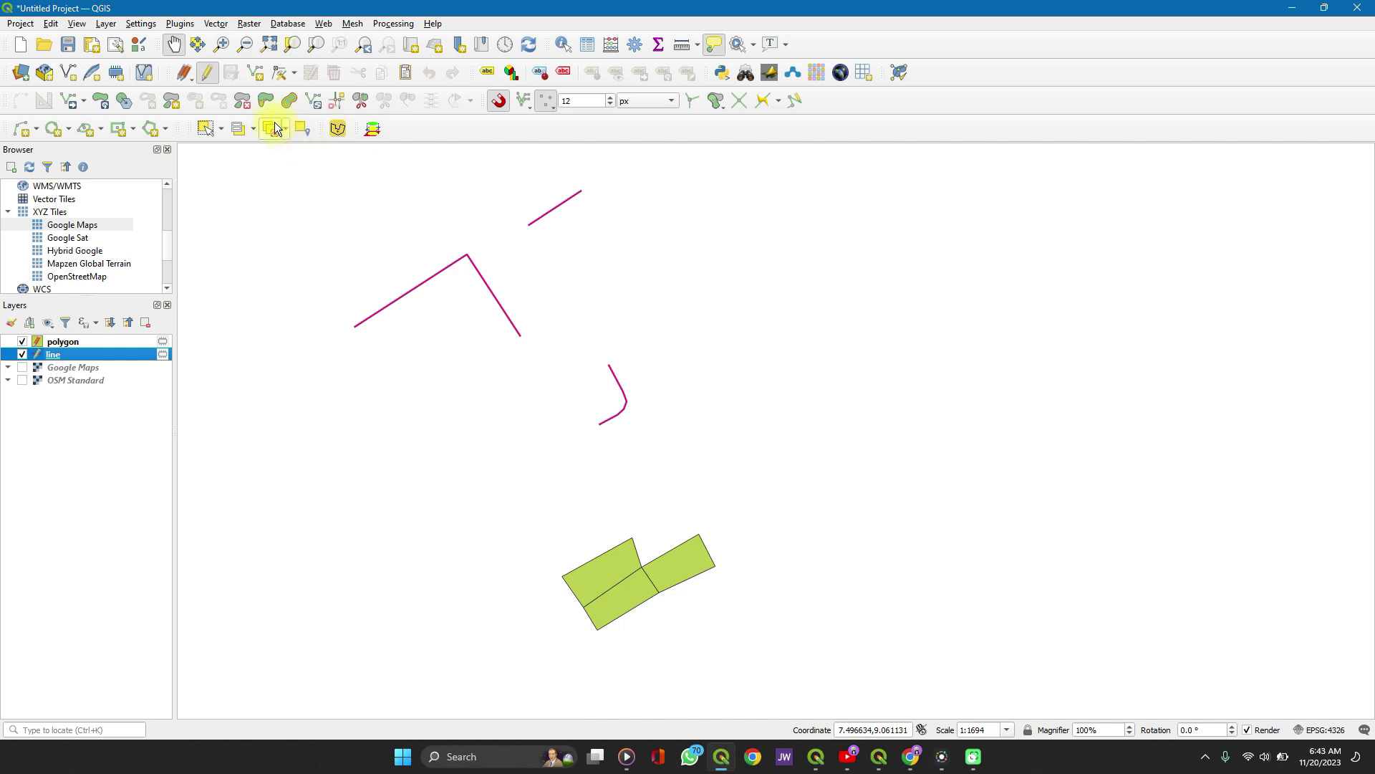
pyautogui.click(258, 73)
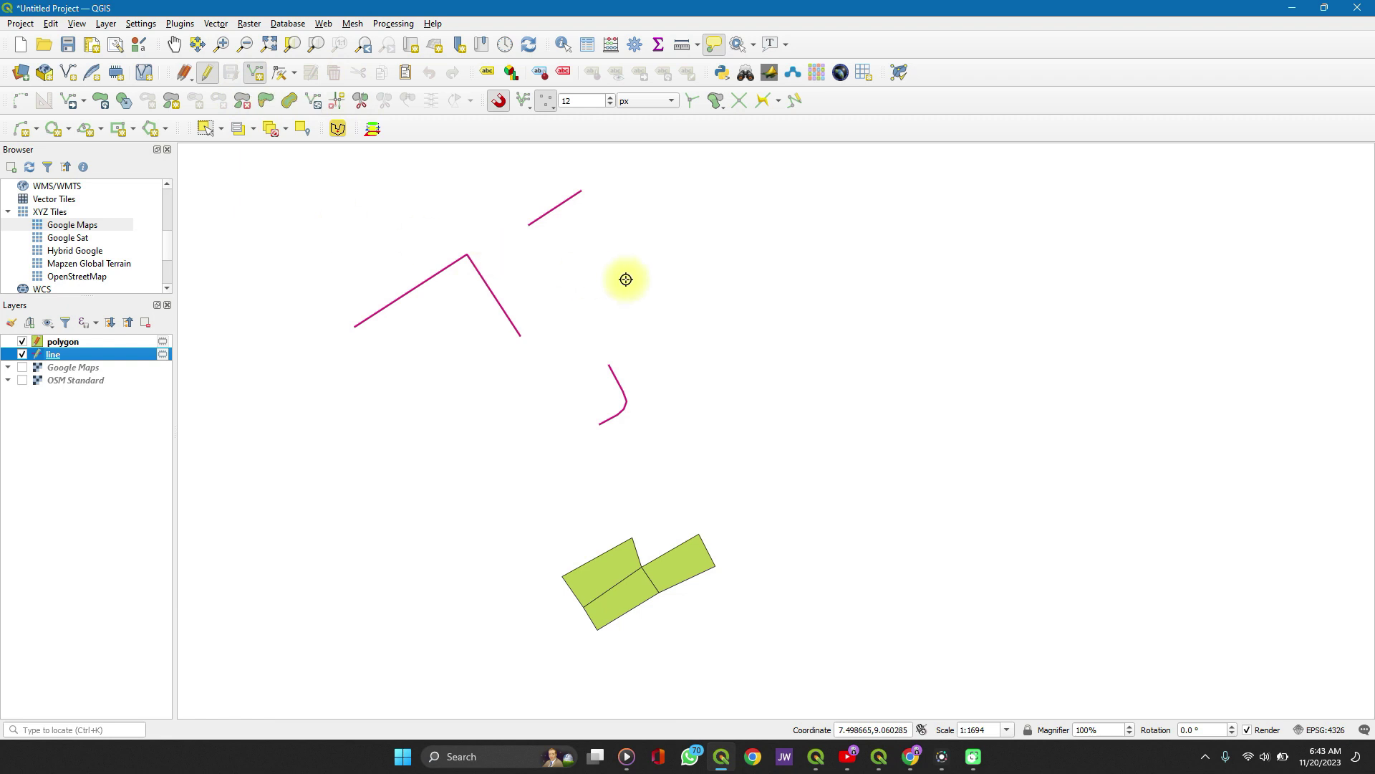
# Draw a new line with vertices curving across the upper right of the map
pyautogui.click(689, 263)
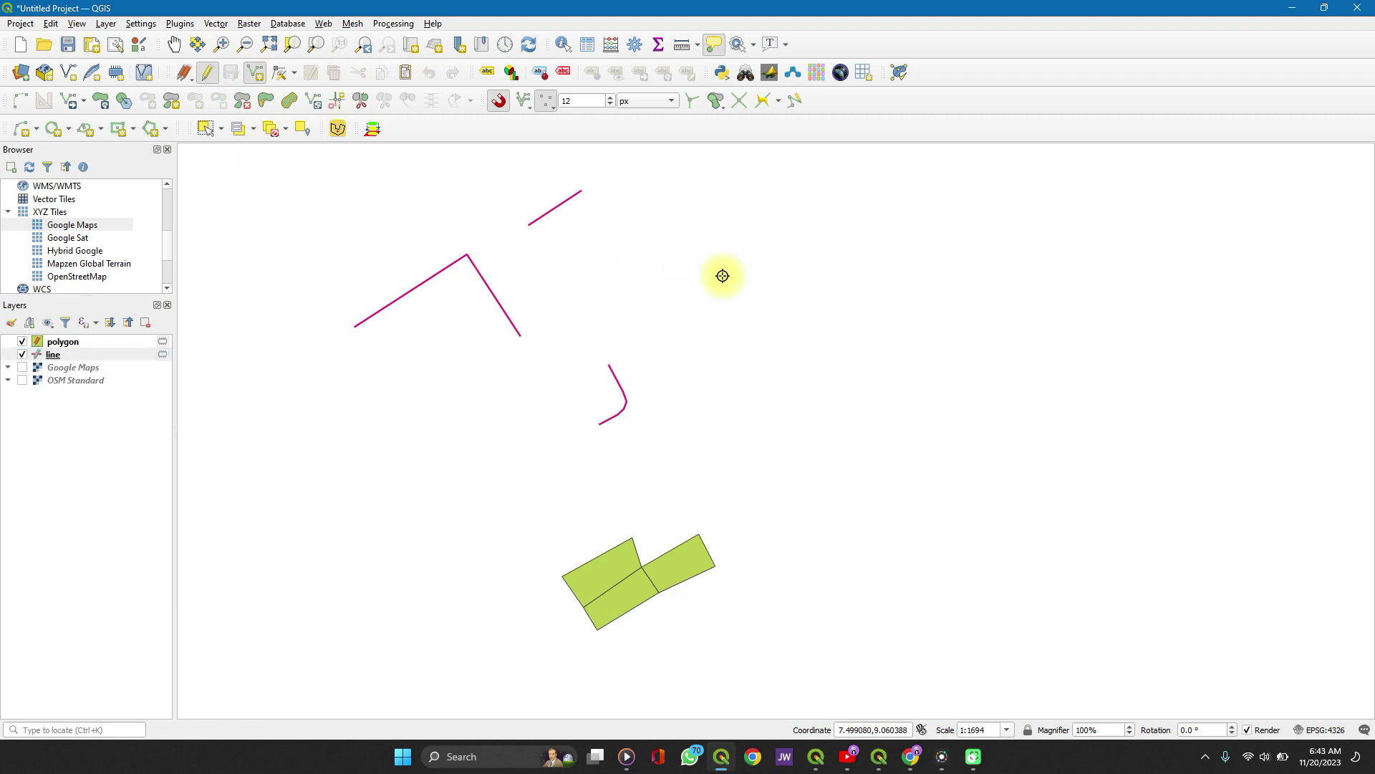
pyautogui.click(788, 260)
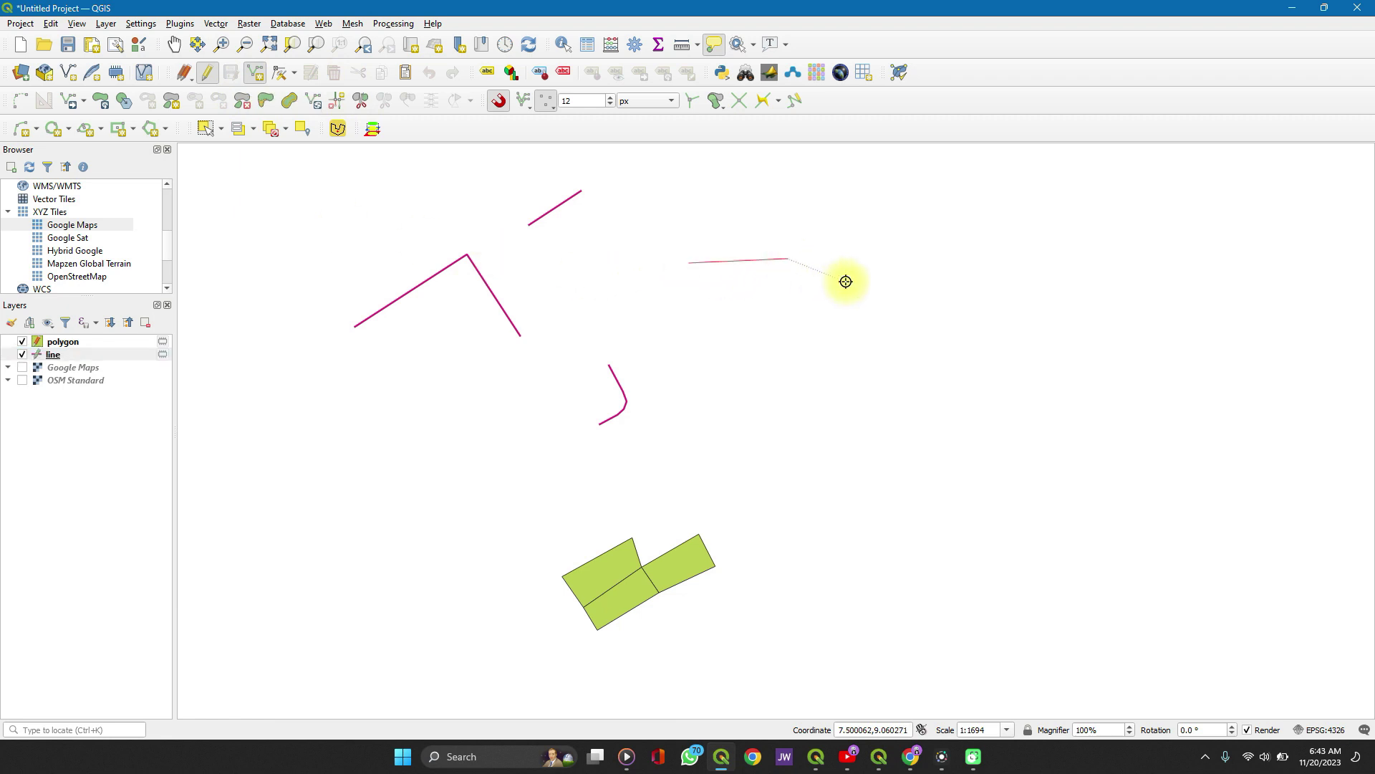
pyautogui.click(860, 261)
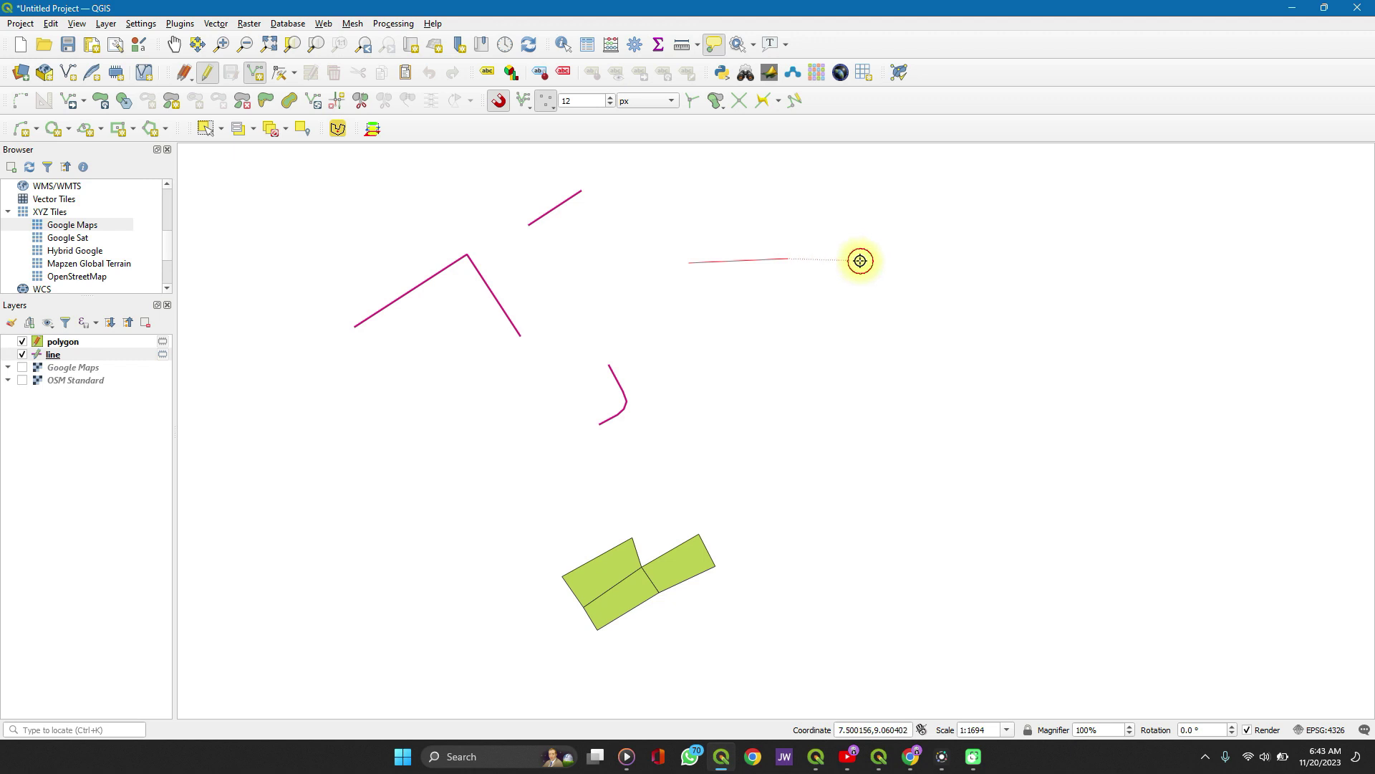
pyautogui.rightClick(921, 285)
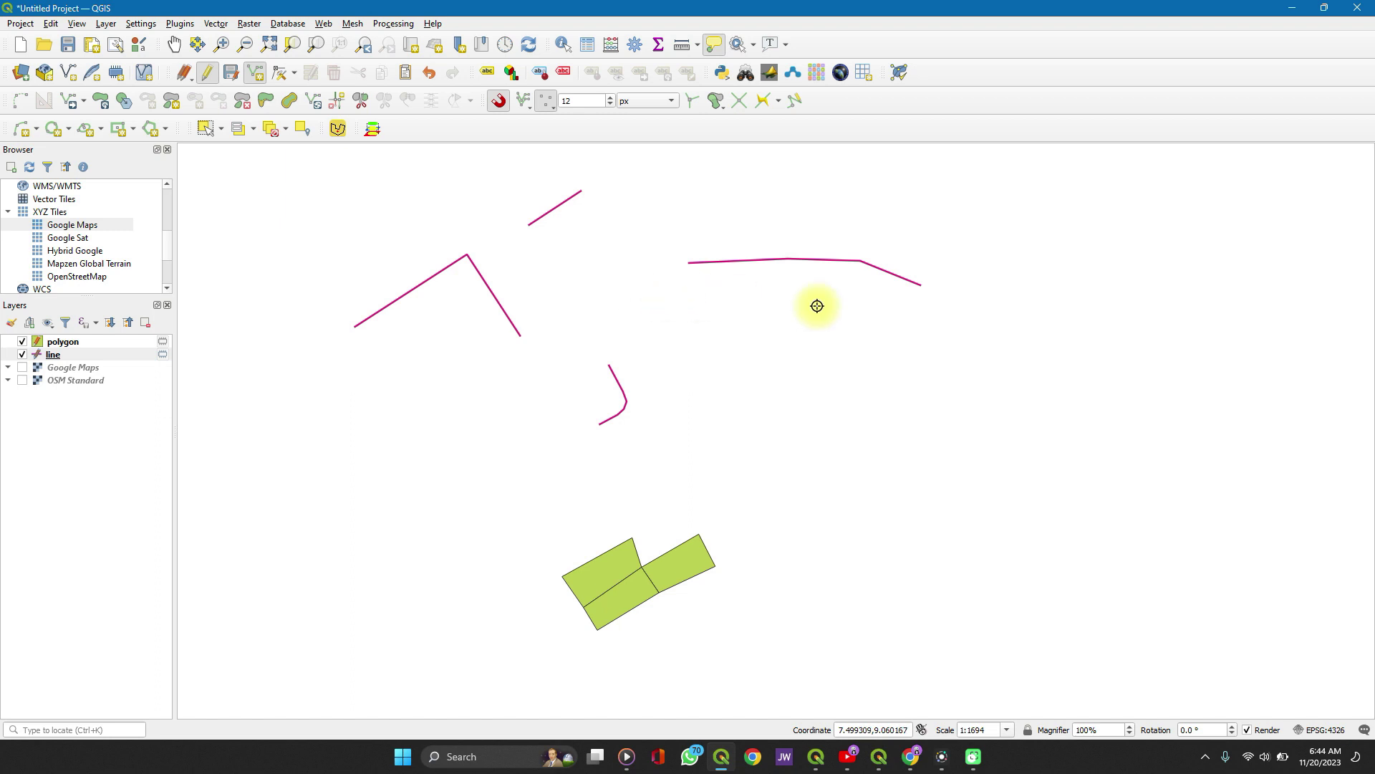
# Draw a second line continuing downward from the first line's end
pyautogui.click(924, 284)
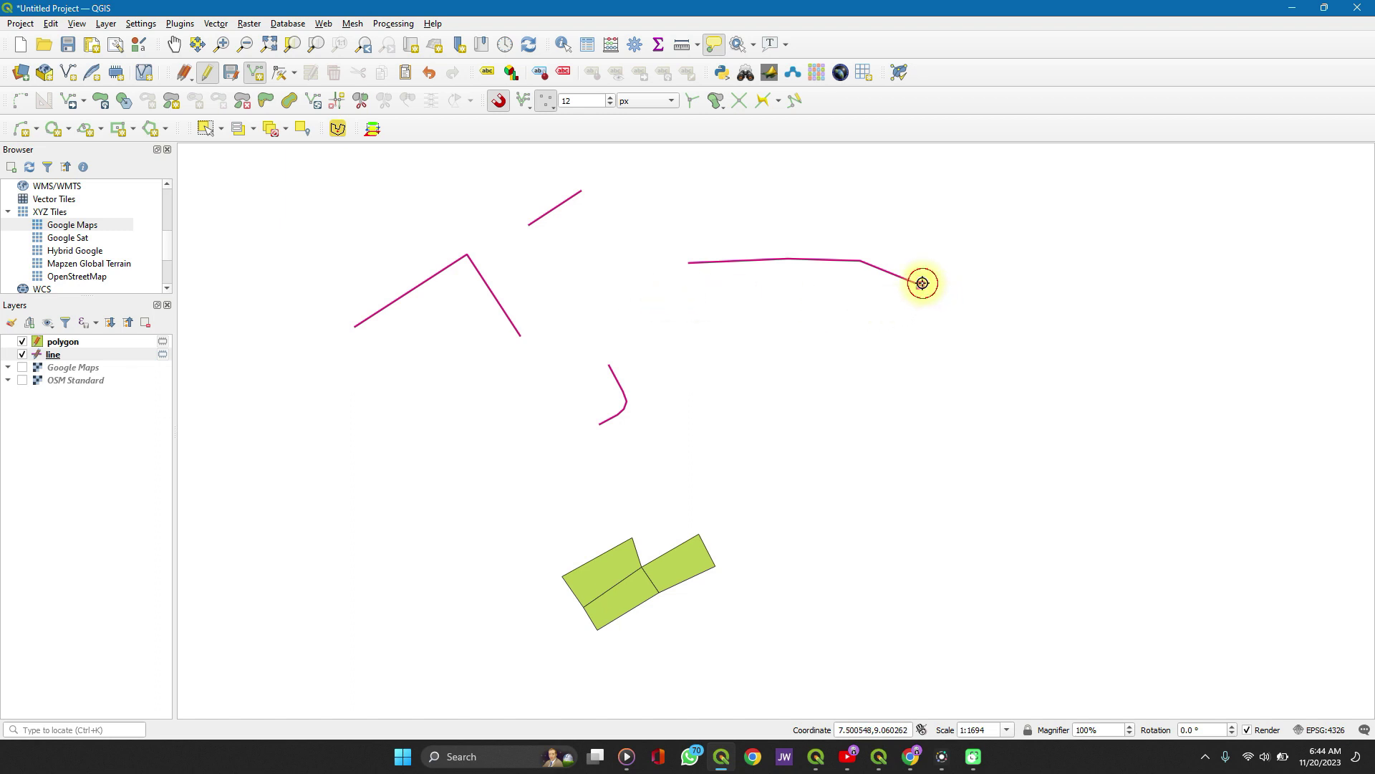
pyautogui.click(985, 328)
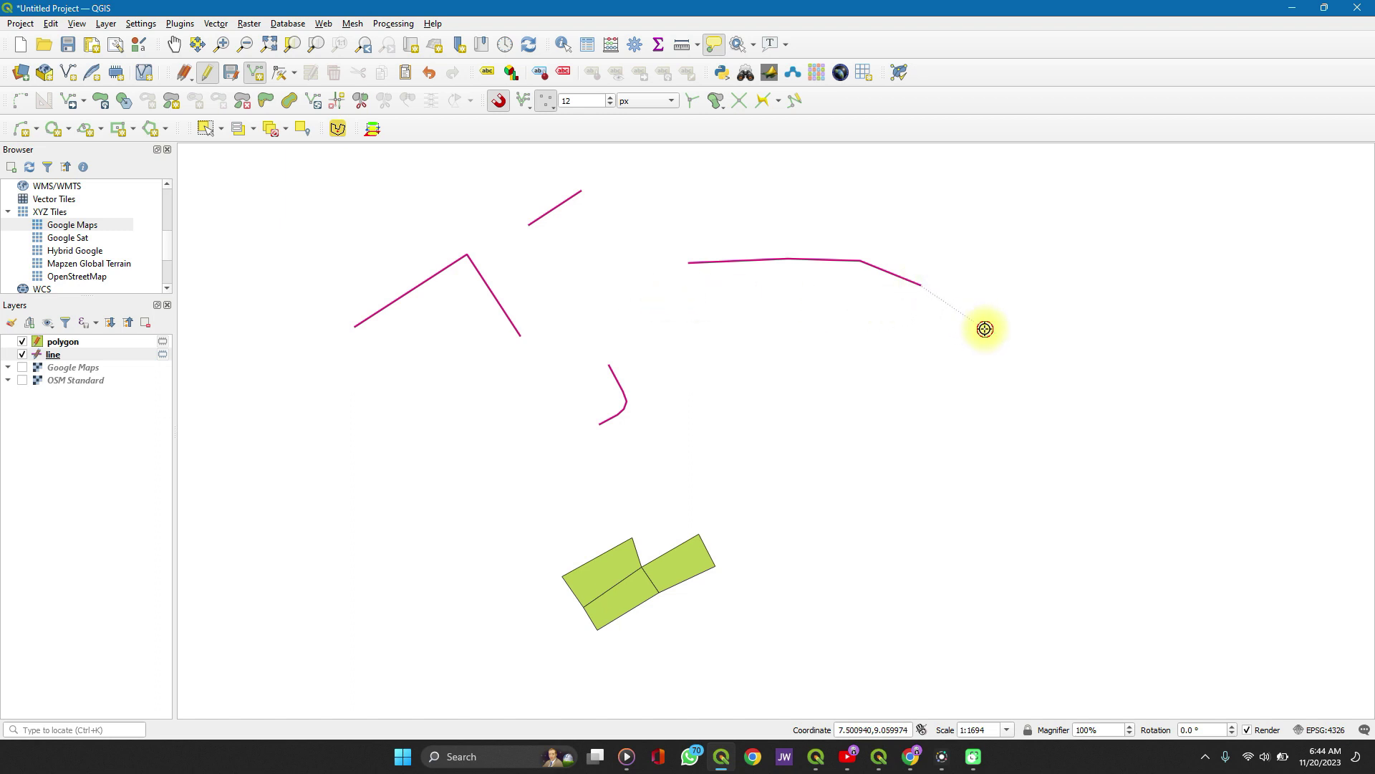
pyautogui.click(1018, 363)
pyautogui.click(1030, 394)
pyautogui.rightClick(1030, 397)
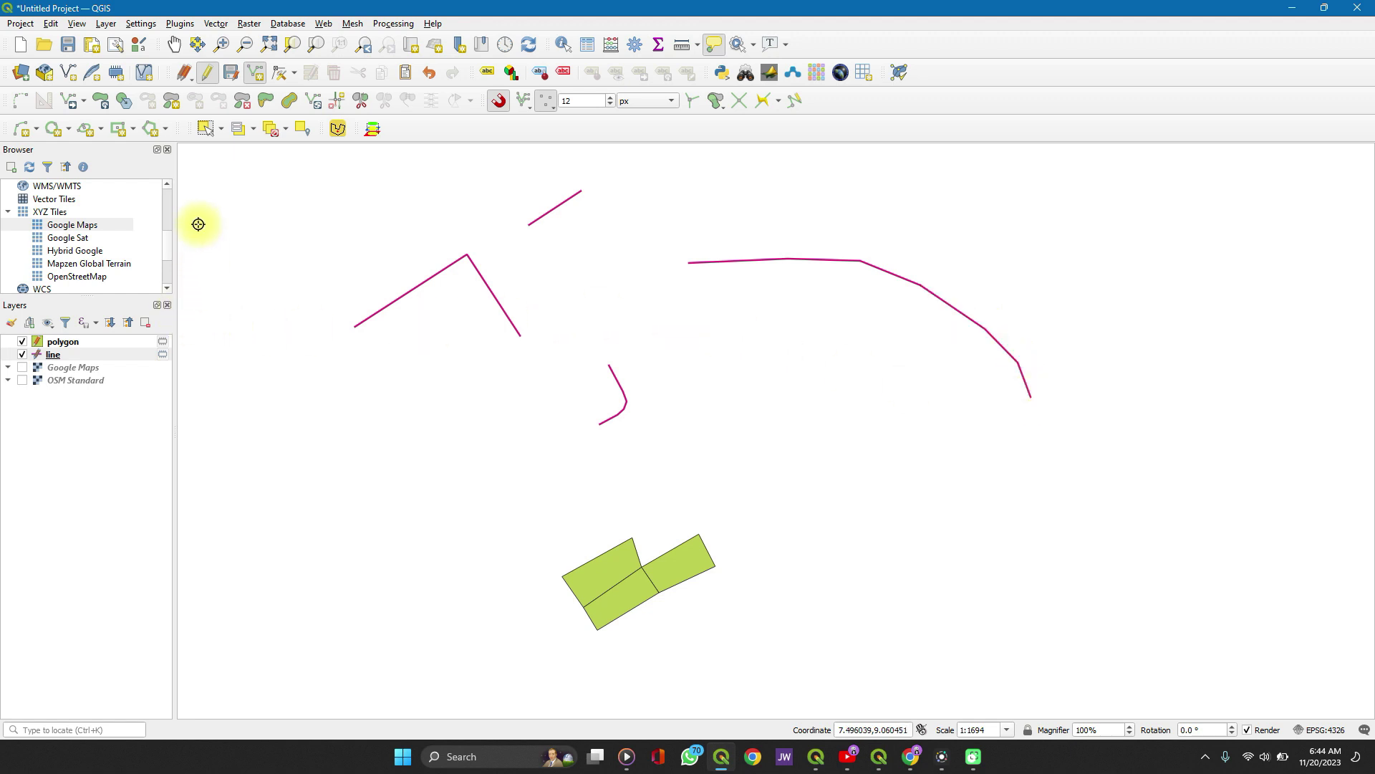
pyautogui.click(205, 132)
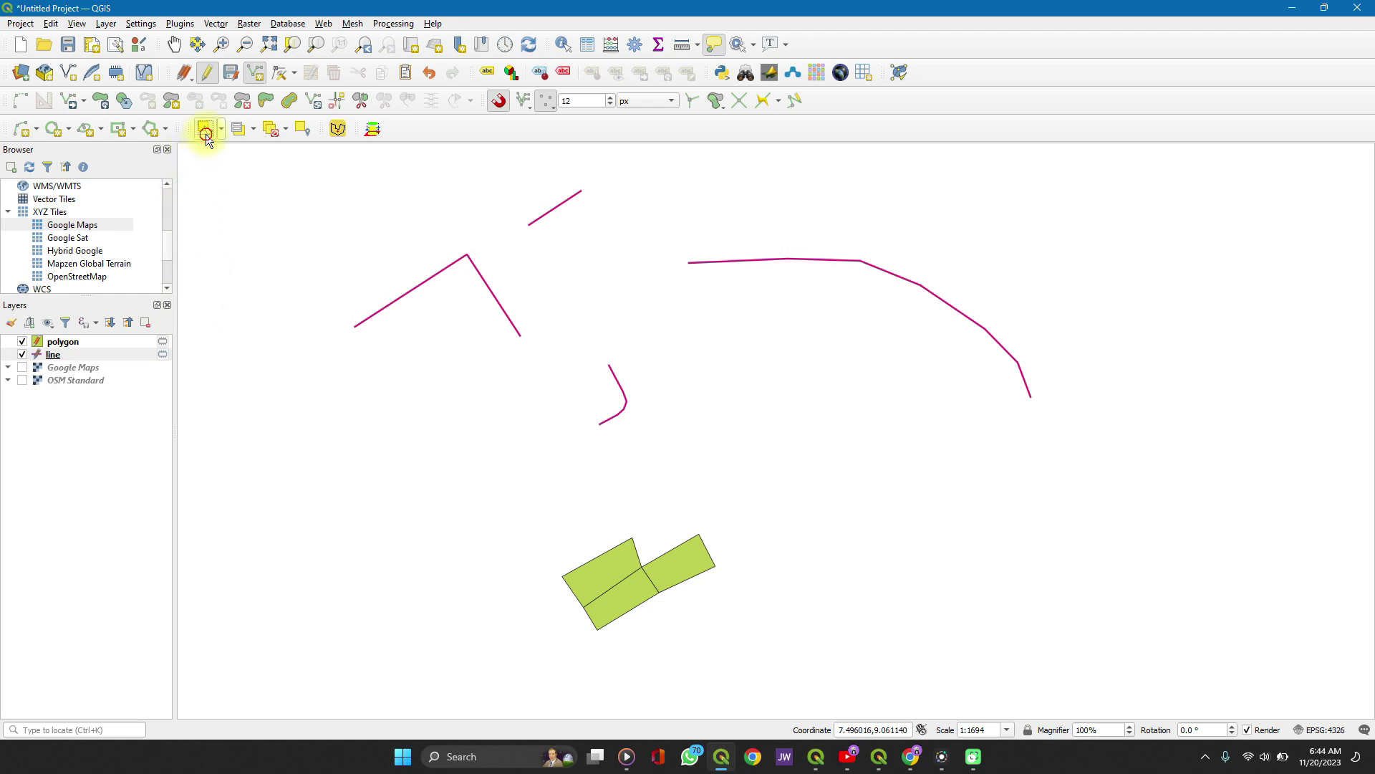
pyautogui.click(819, 265)
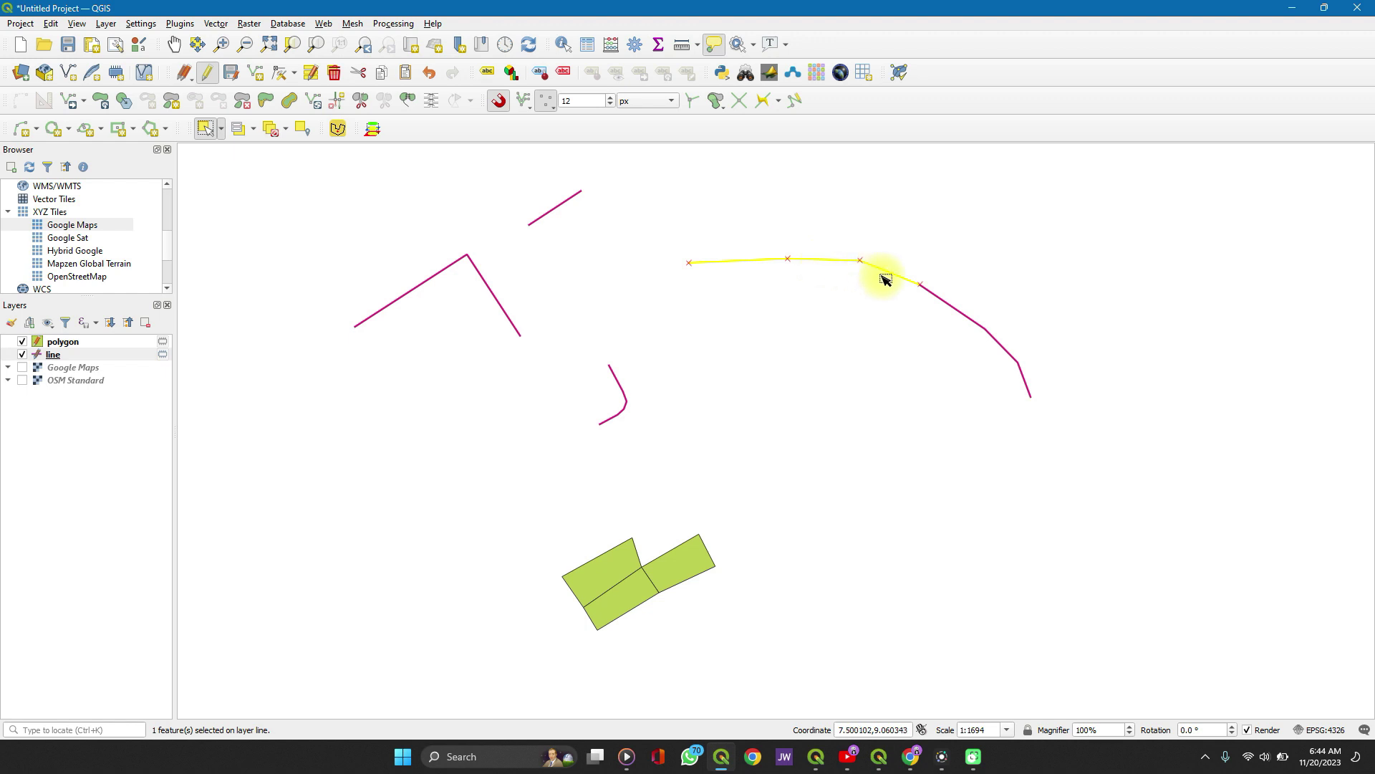
pyautogui.click(955, 312)
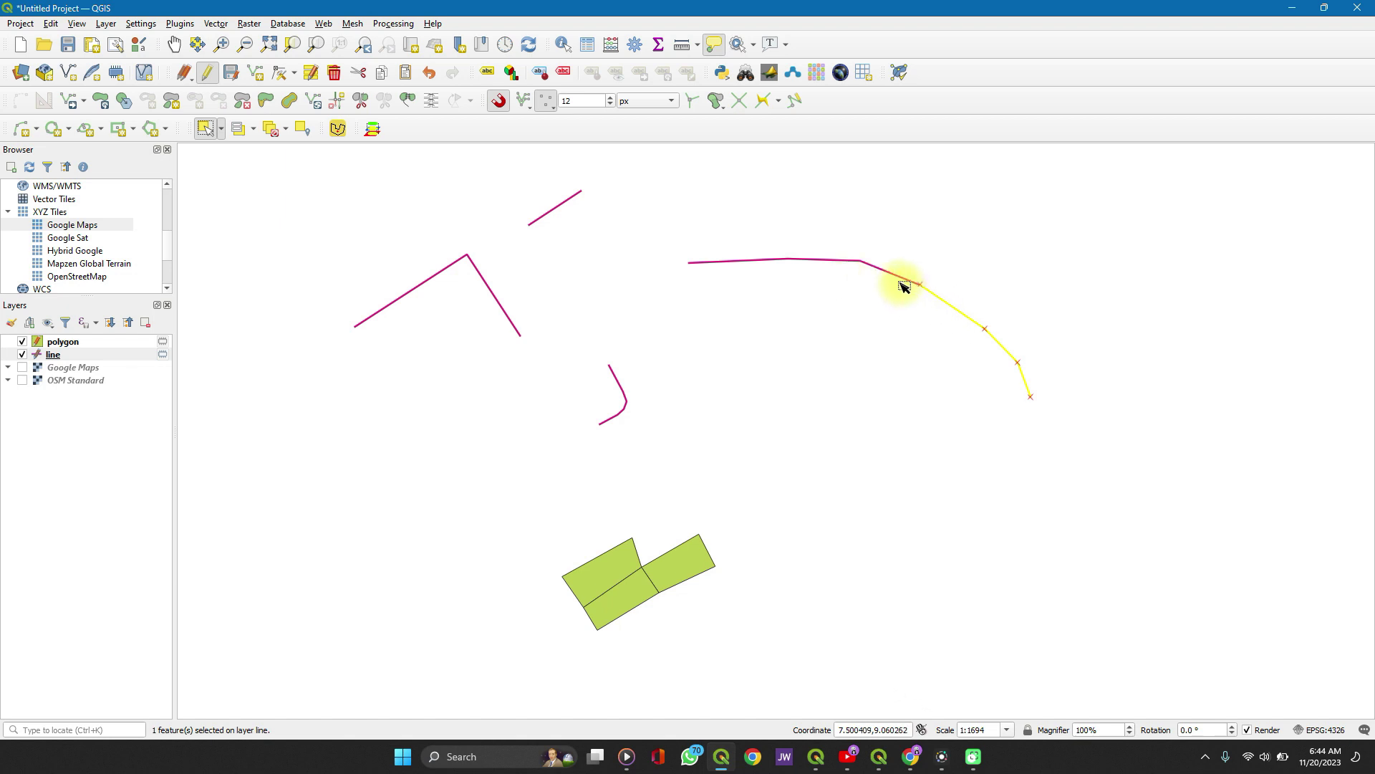
pyautogui.press('ctrl')
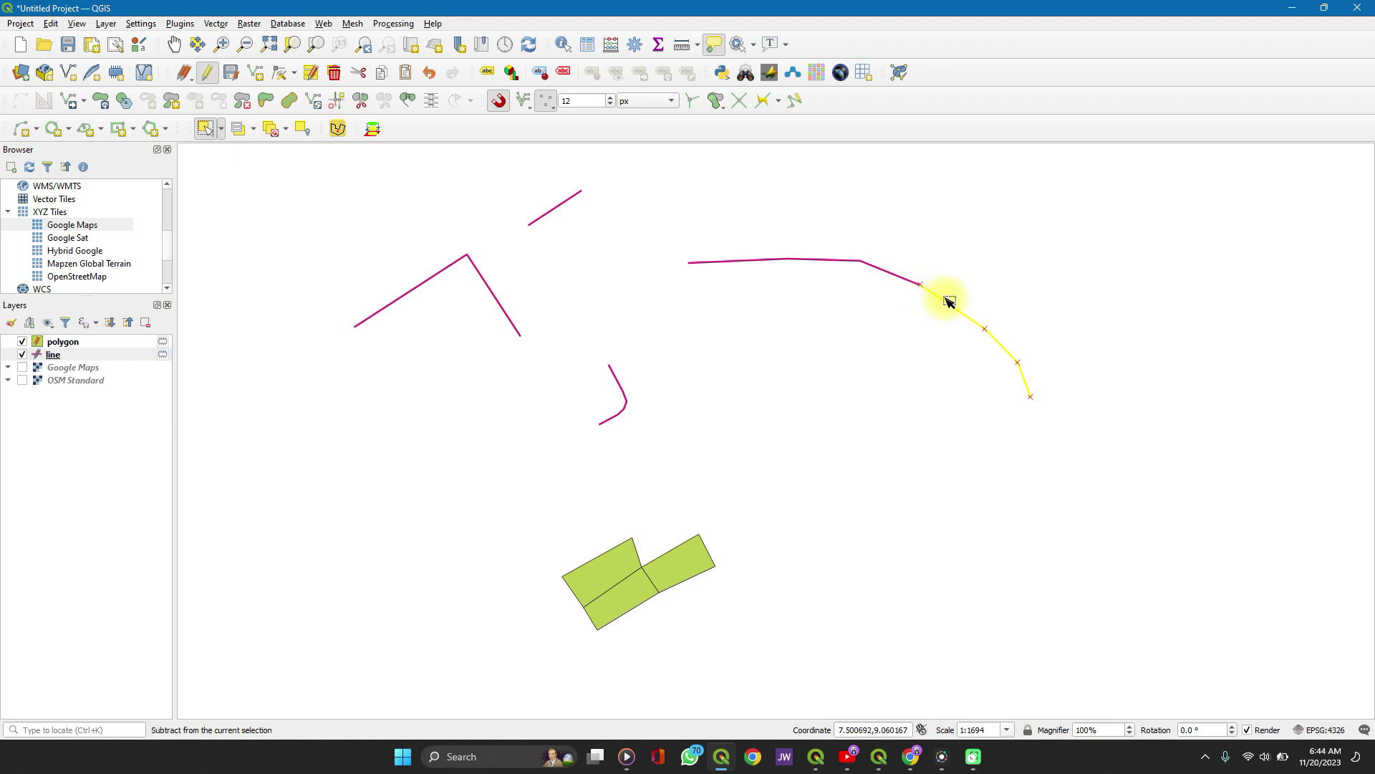
pyautogui.keyDown('shift'); pyautogui.click(901, 281); pyautogui.keyUp('shift')
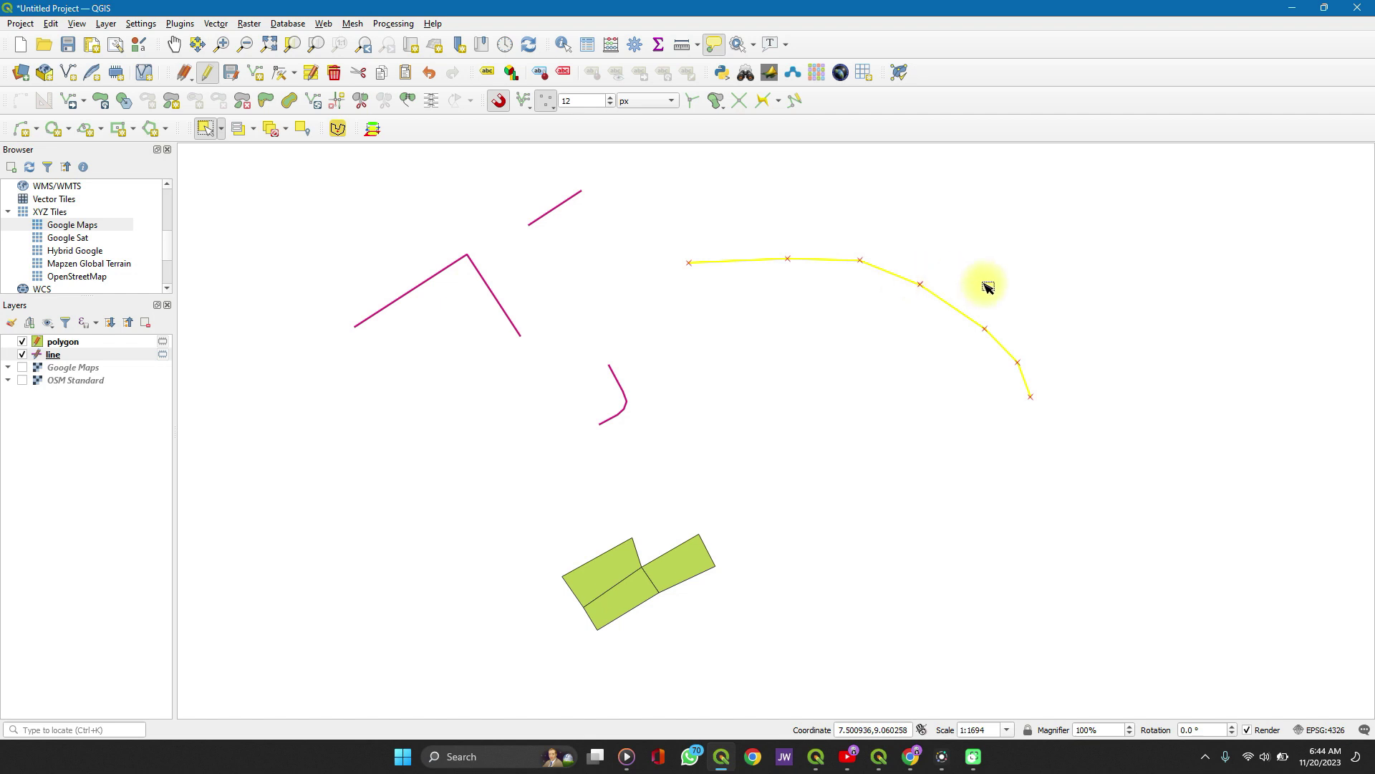
pyautogui.click(927, 279)
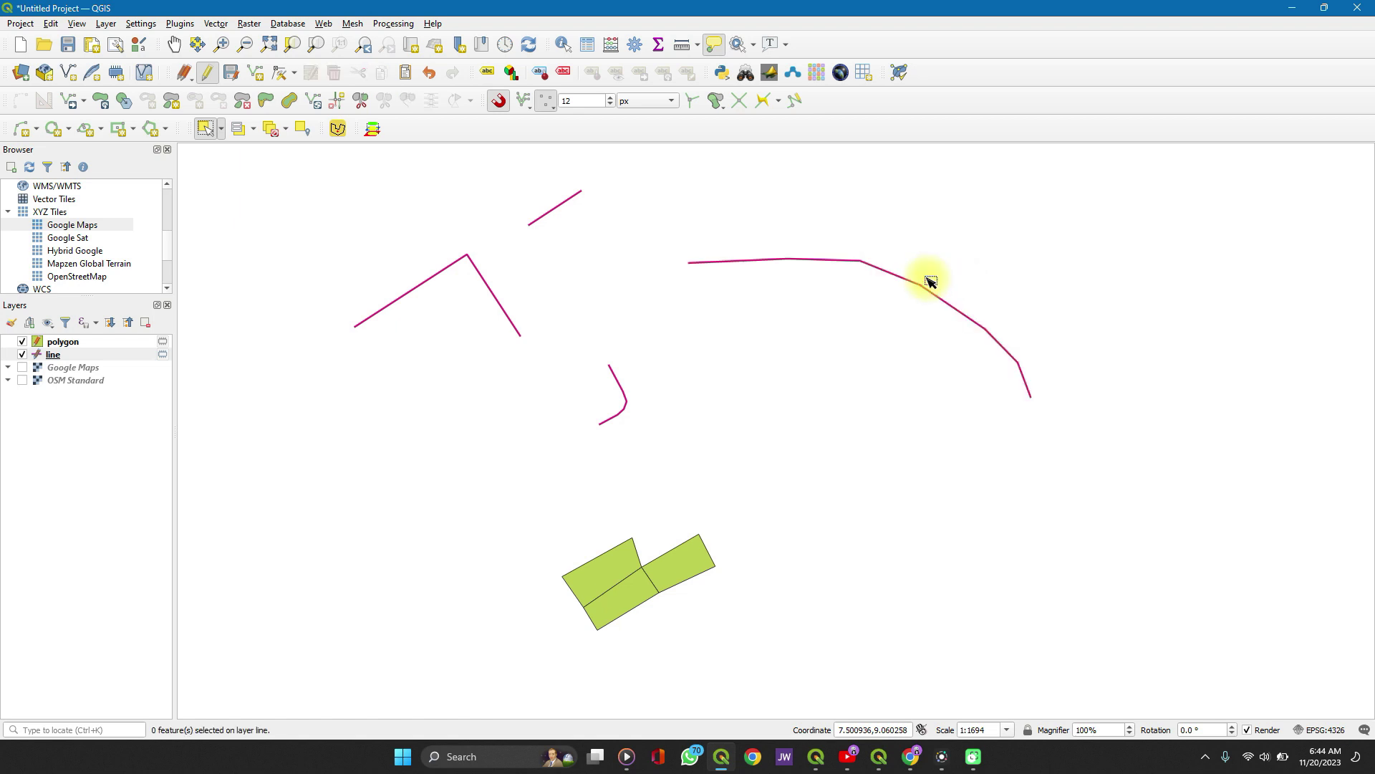
pyautogui.click(93, 353)
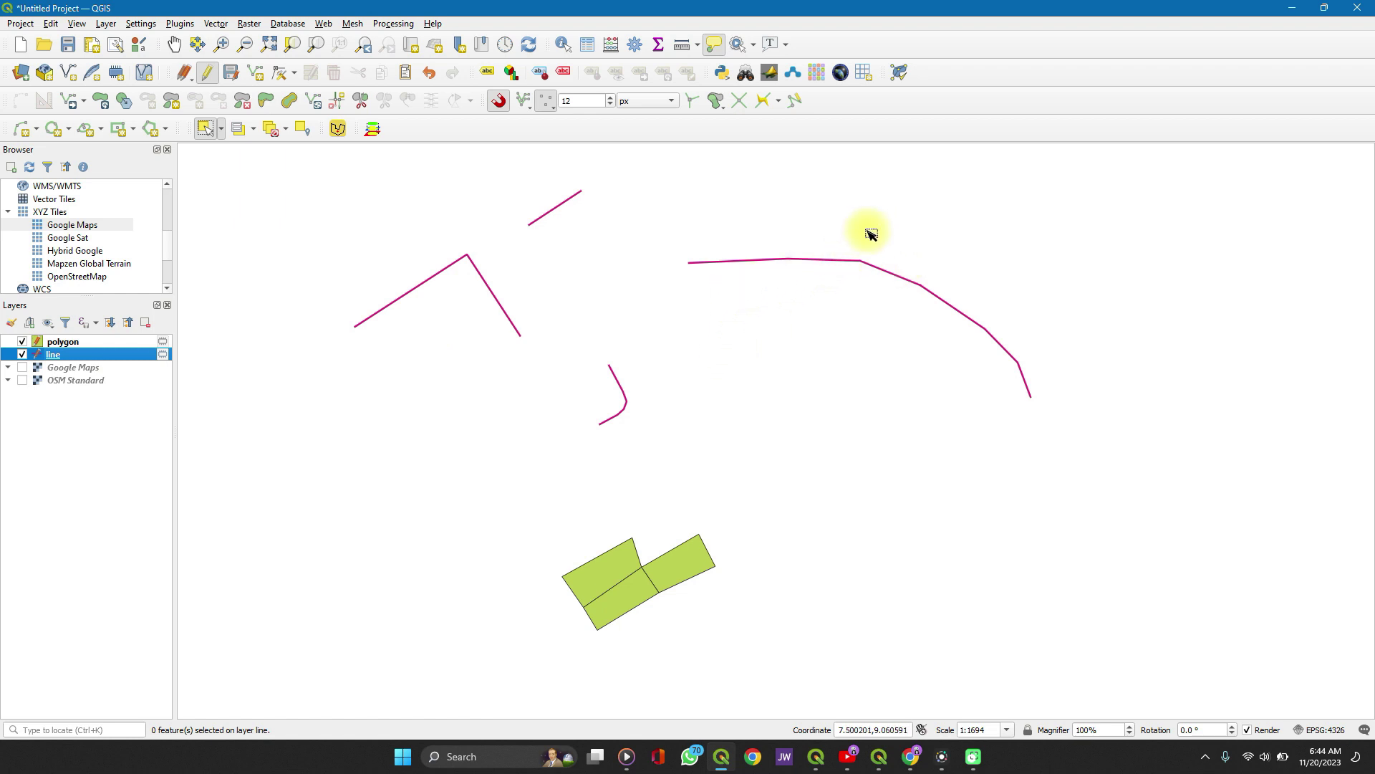
pyautogui.moveTo(866, 230); pyautogui.dragTo(1063, 405)
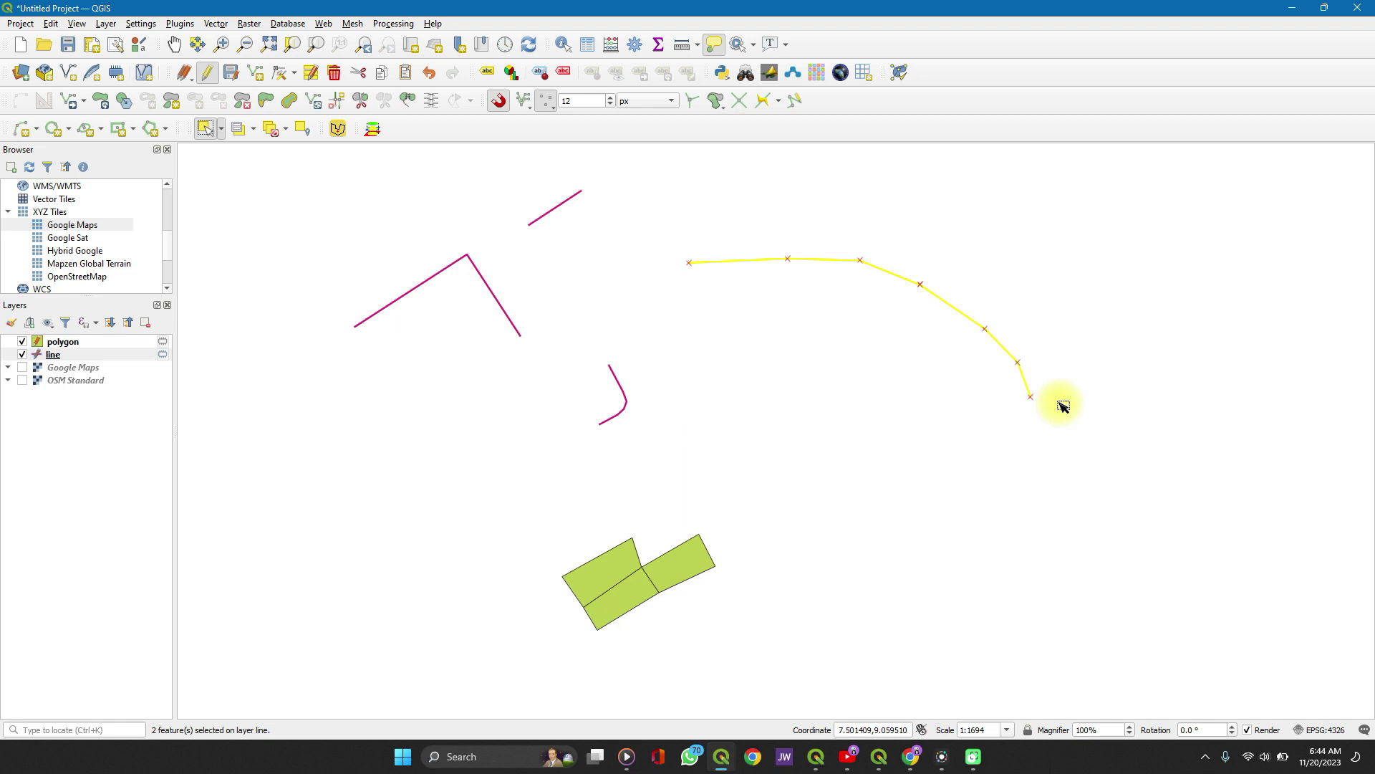
pyautogui.click(631, 297)
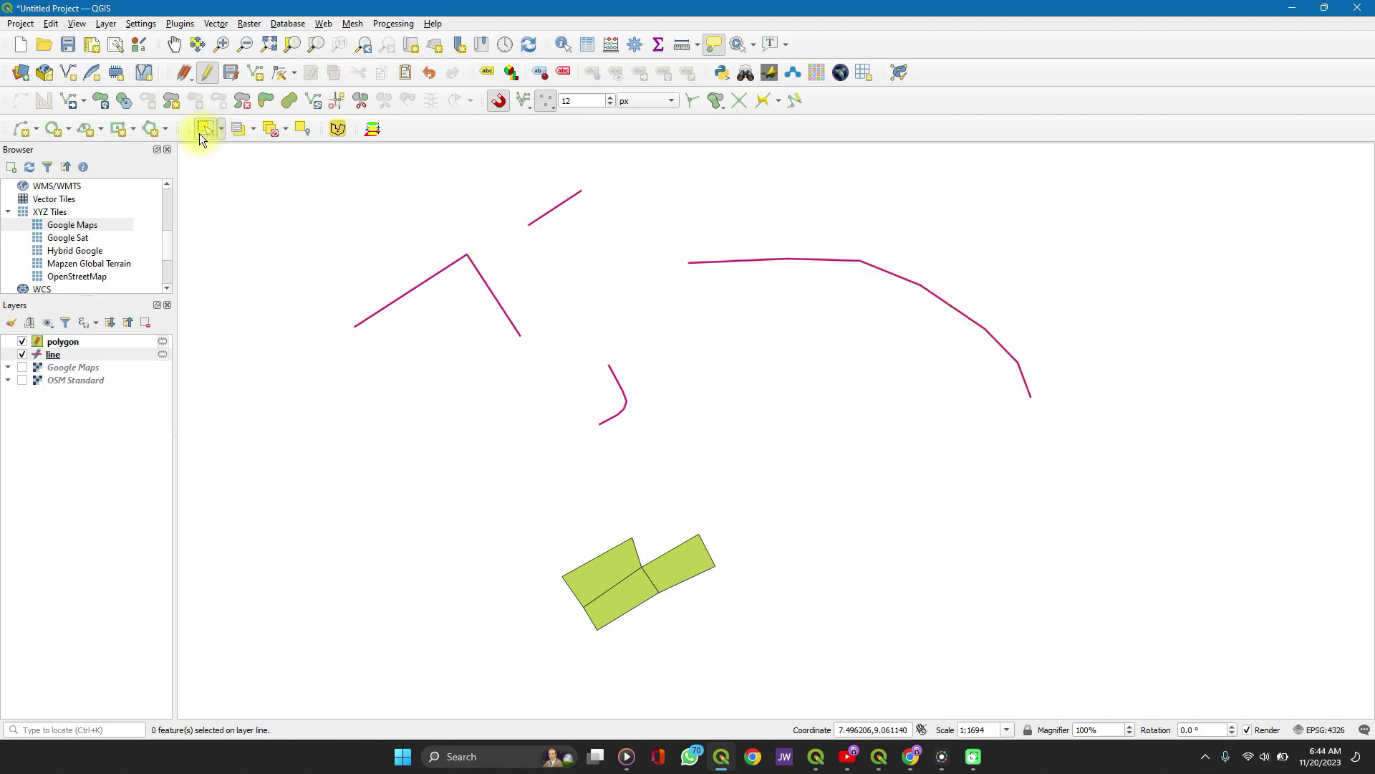
# Select the upper and lower curved line pieces together using Select Feature(s)
pyautogui.click(217, 126)
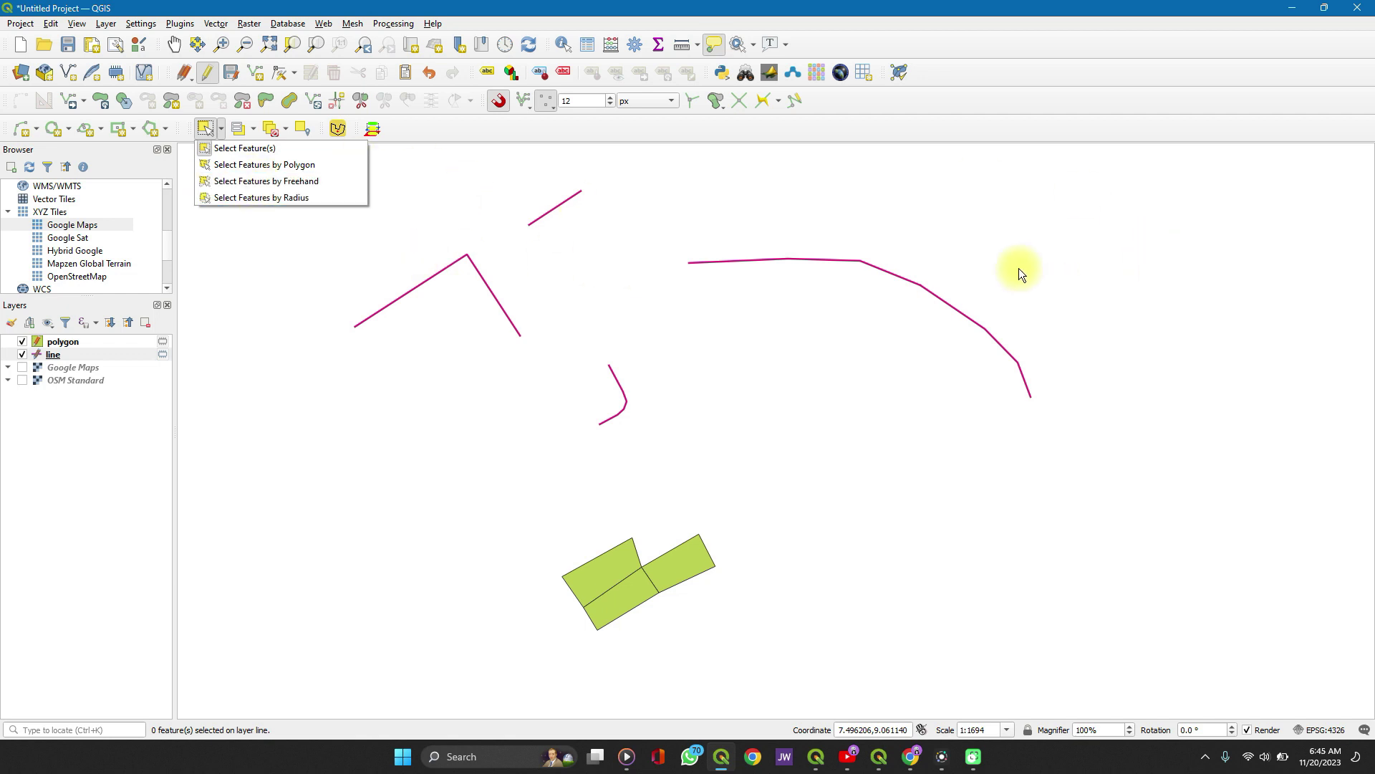
pyautogui.click(258, 149)
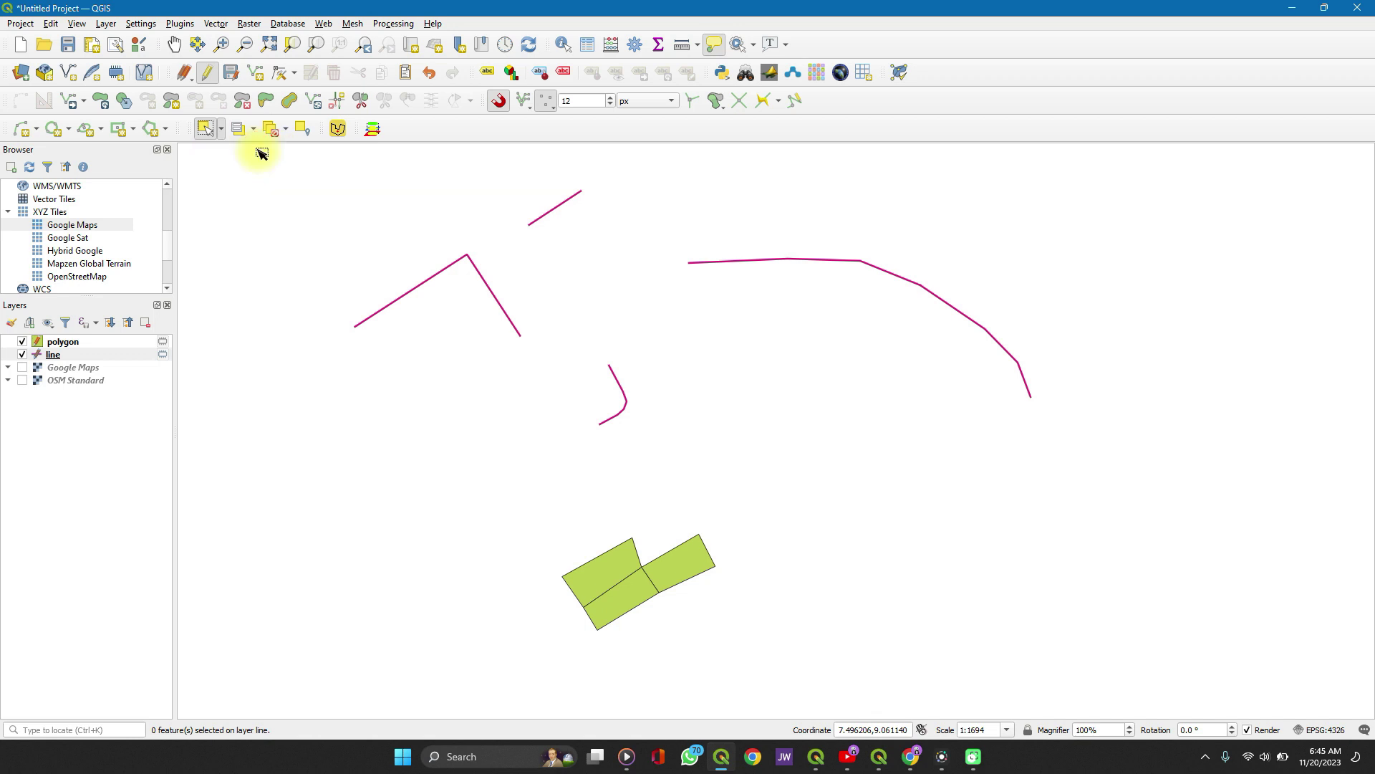
pyautogui.click(856, 259)
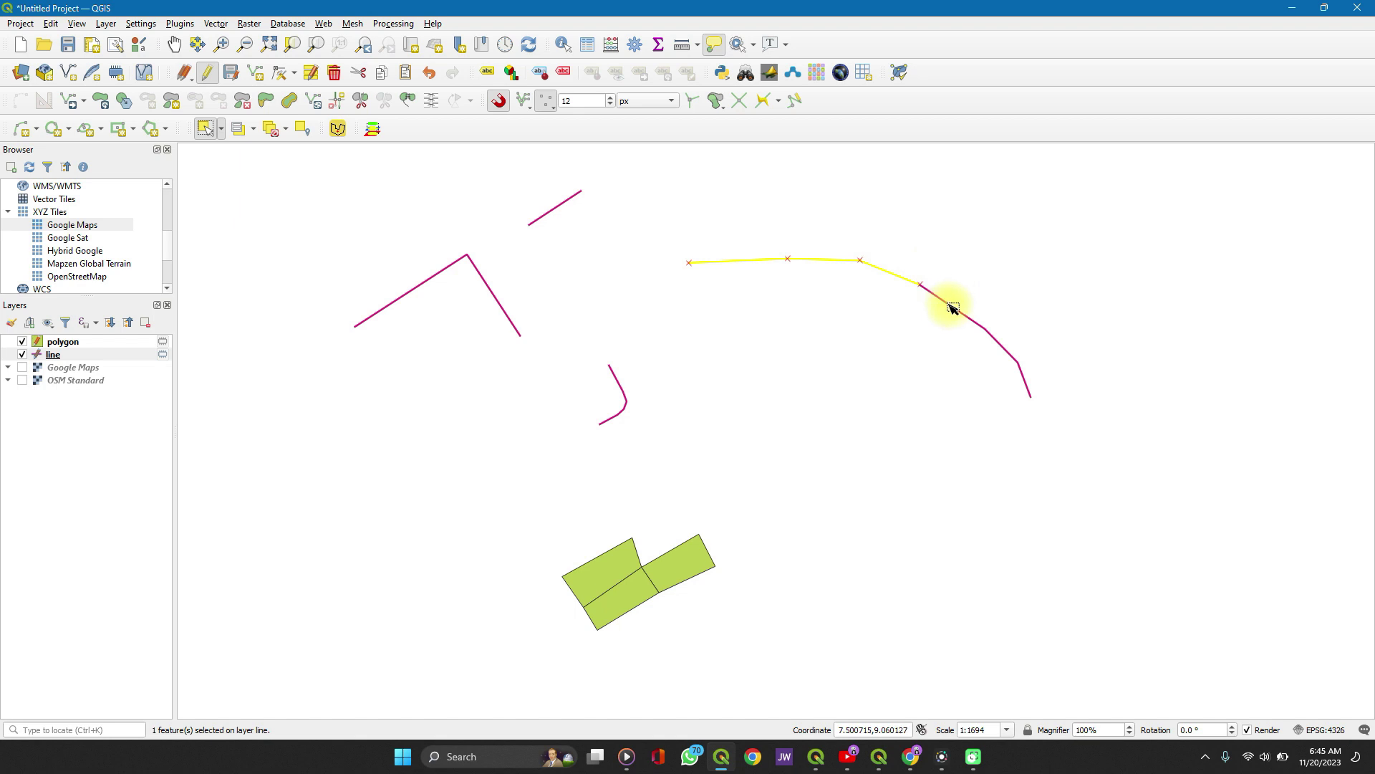
pyautogui.keyDown('shift'); pyautogui.click(951, 306); pyautogui.keyUp('shift')
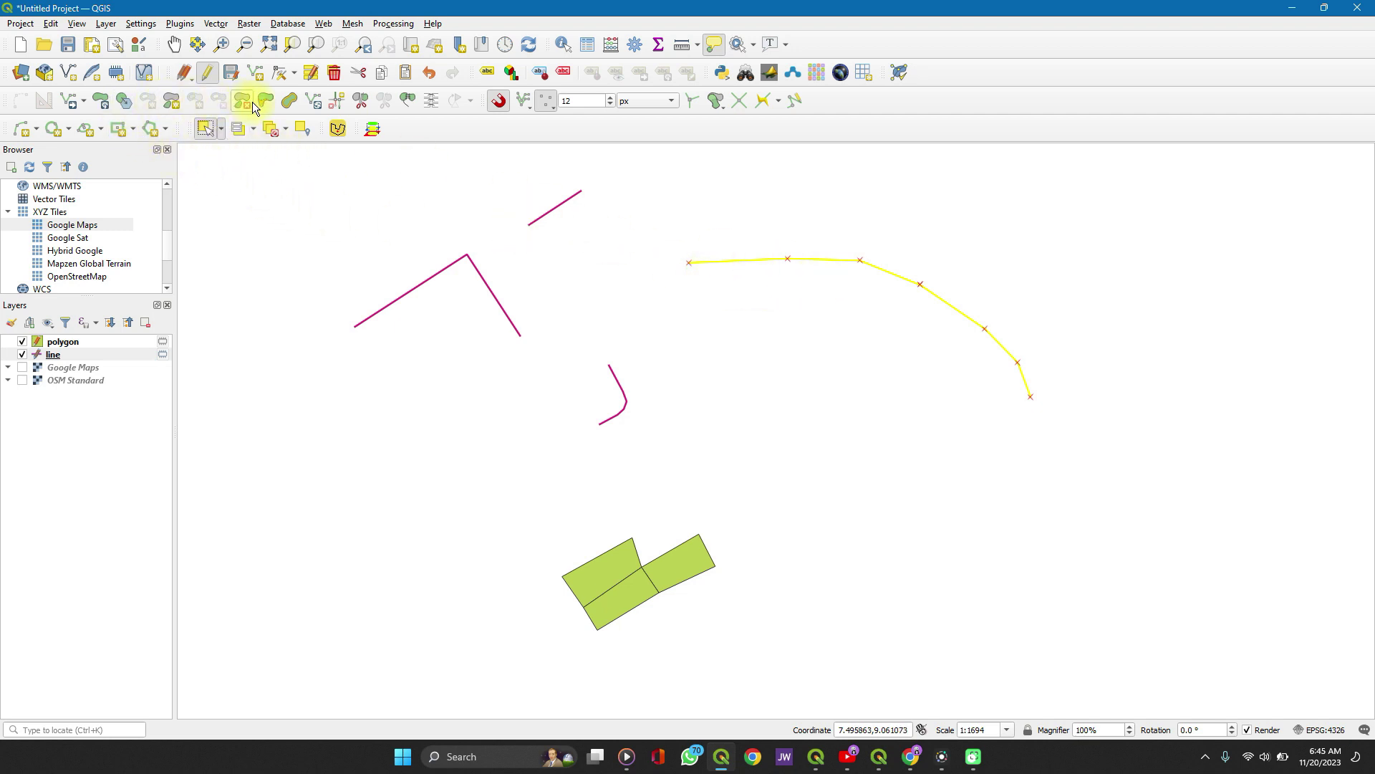
pyautogui.click(414, 101)
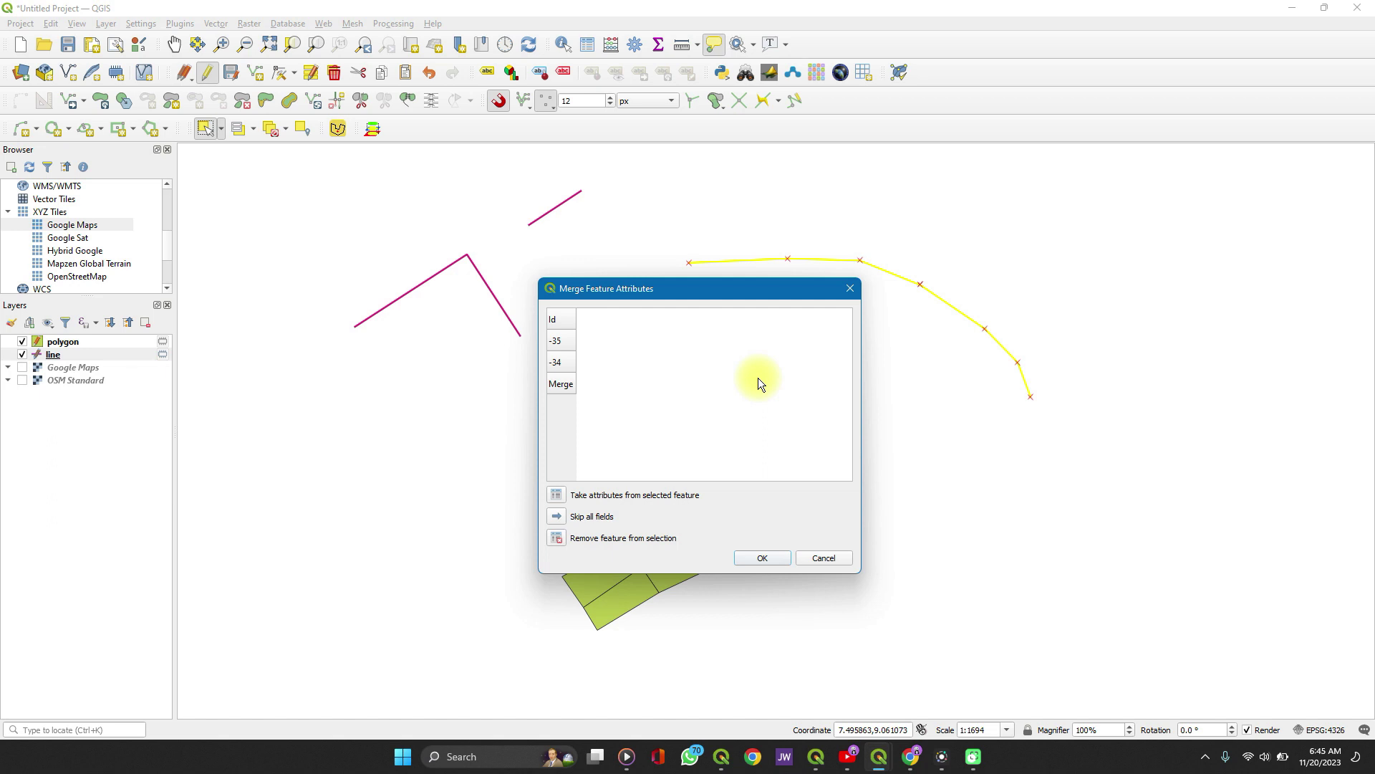
# Confirm the Merge Feature Attributes dialog to join pieces -35 and -34 into one line
pyautogui.click(766, 557)
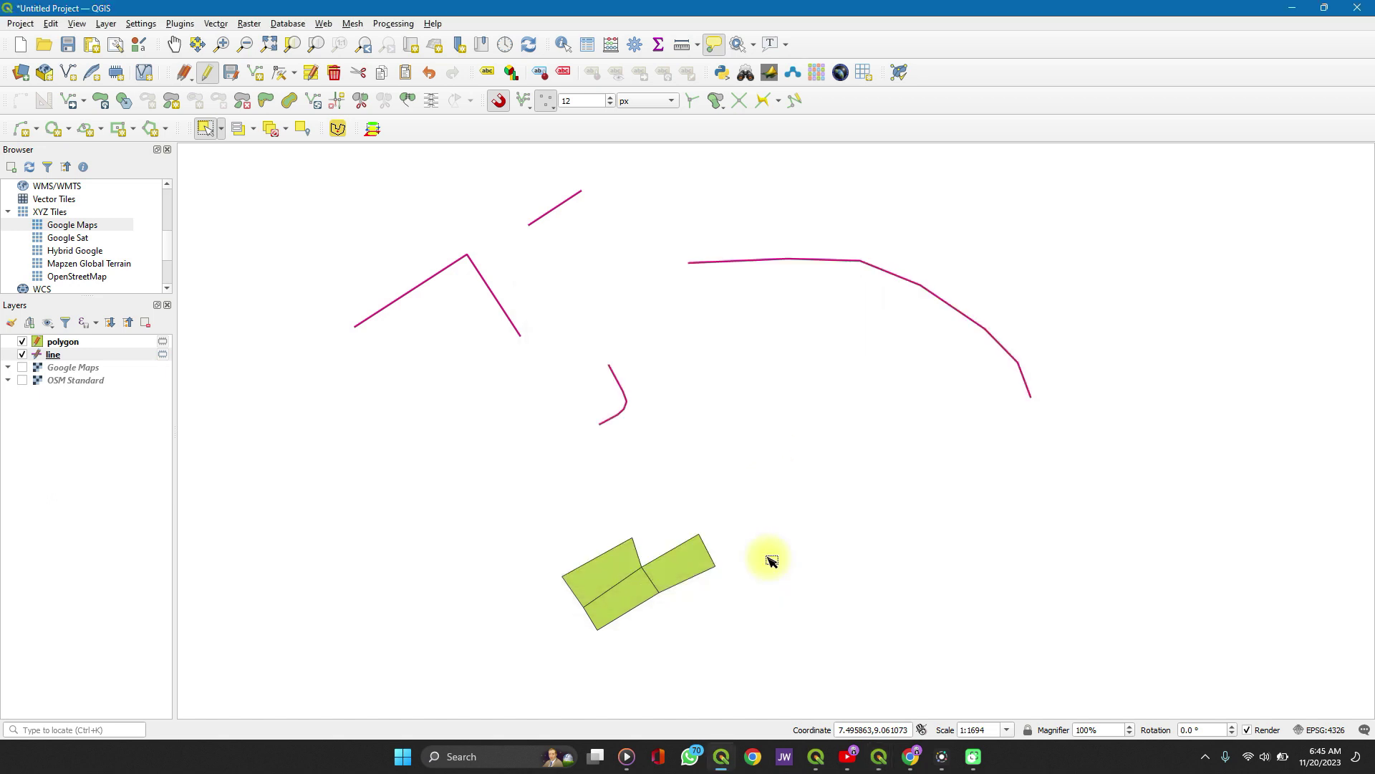
pyautogui.click(869, 264)
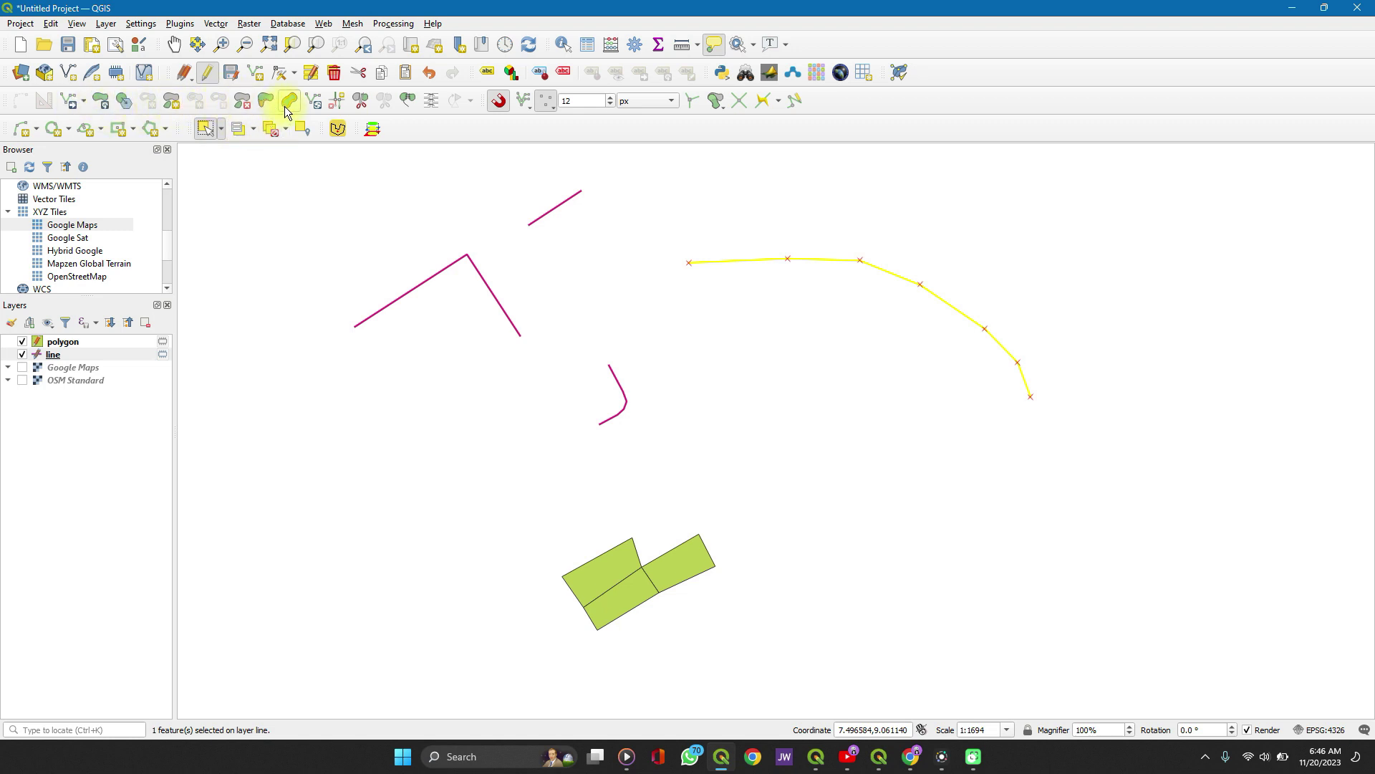
# Activate the Split Features tool for the merged curved line
pyautogui.click(367, 101)
# Turn snapping on with a 12 px tolerance, keeping the unit in pixels
pyautogui.click(501, 102)
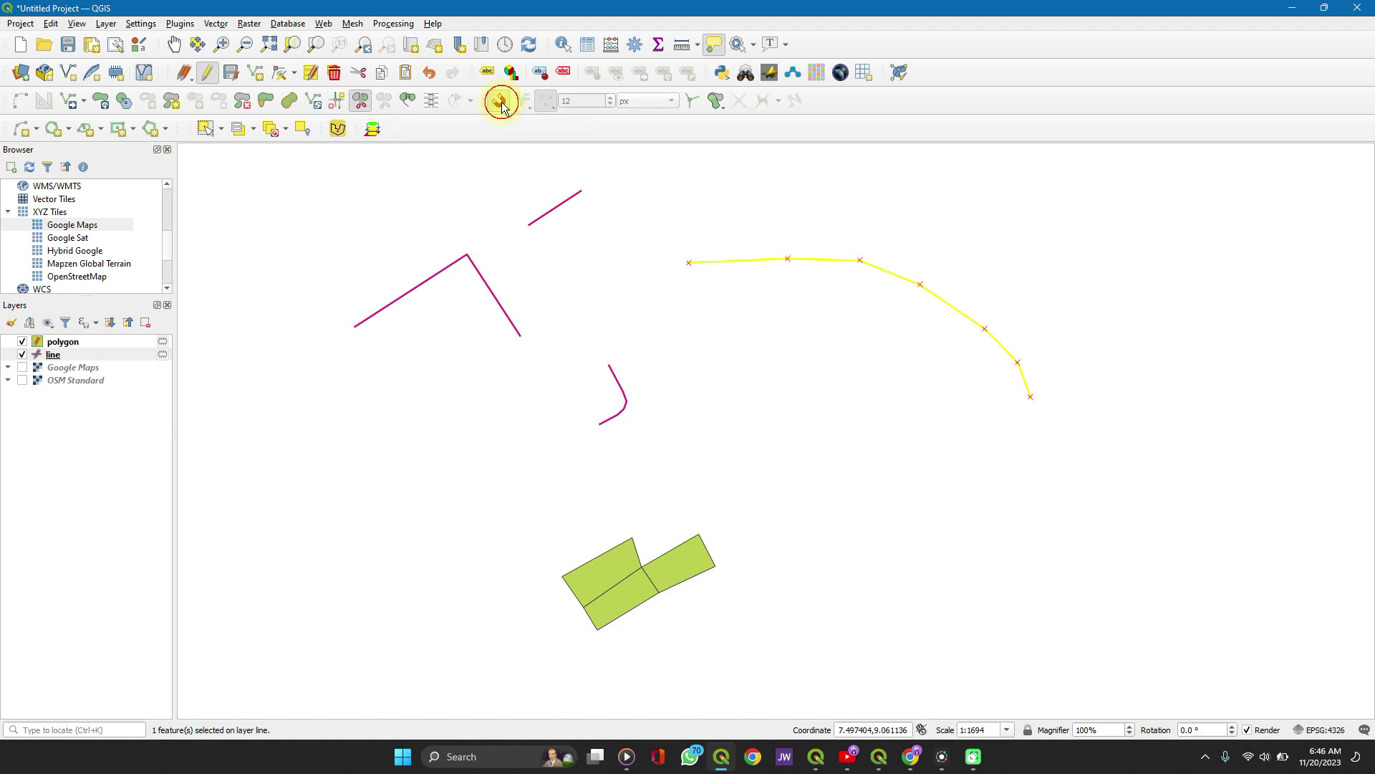
pyautogui.click(502, 102)
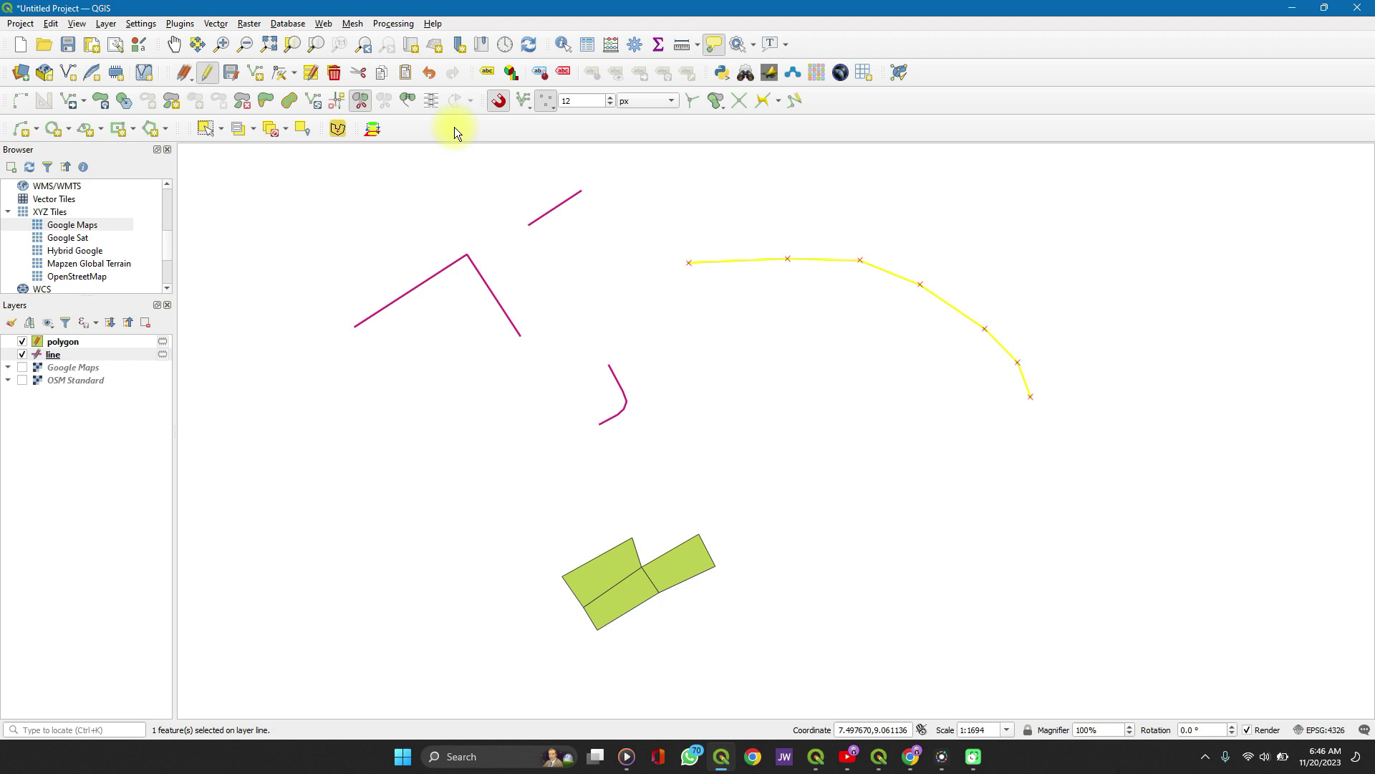
pyautogui.click(500, 102)
pyautogui.click(501, 102)
pyautogui.click(669, 101)
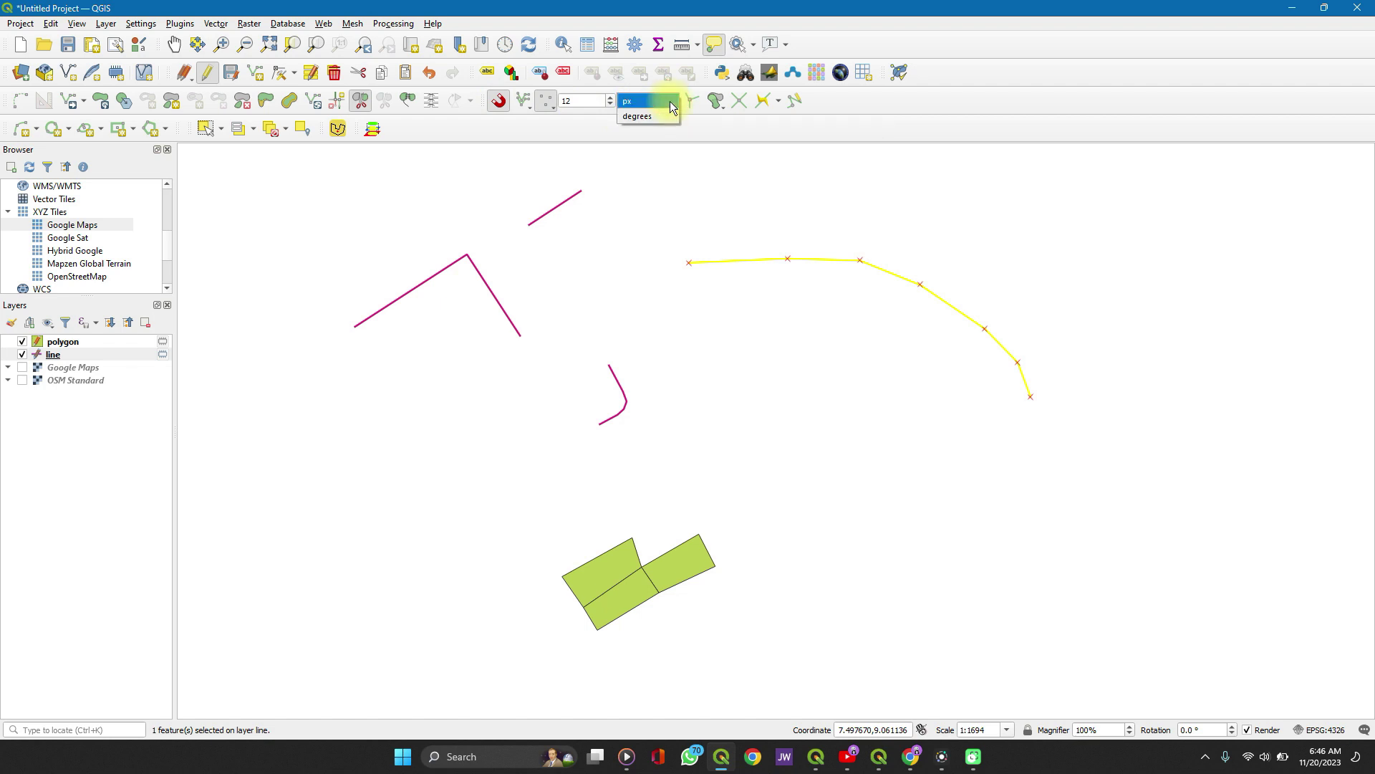
pyautogui.click(671, 102)
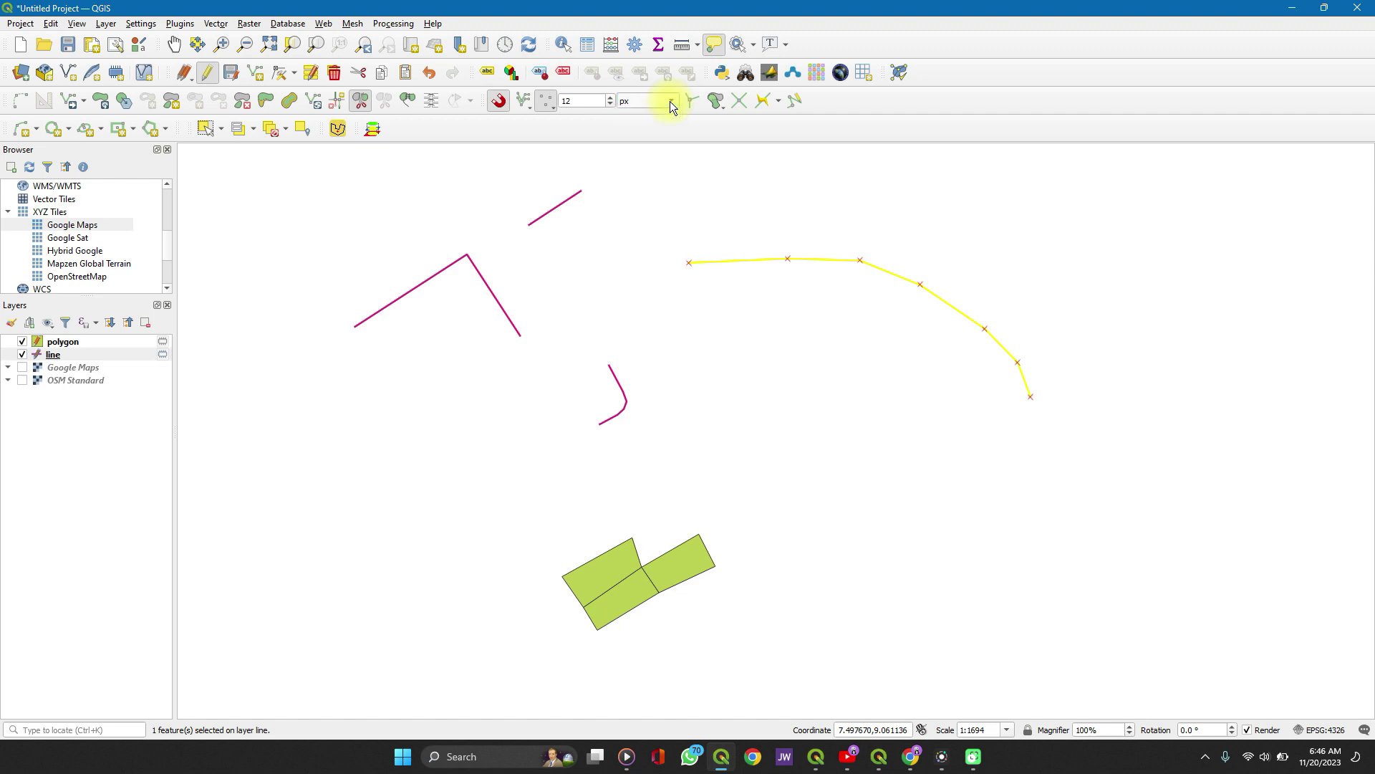
pyautogui.click(671, 104)
pyautogui.click(670, 105)
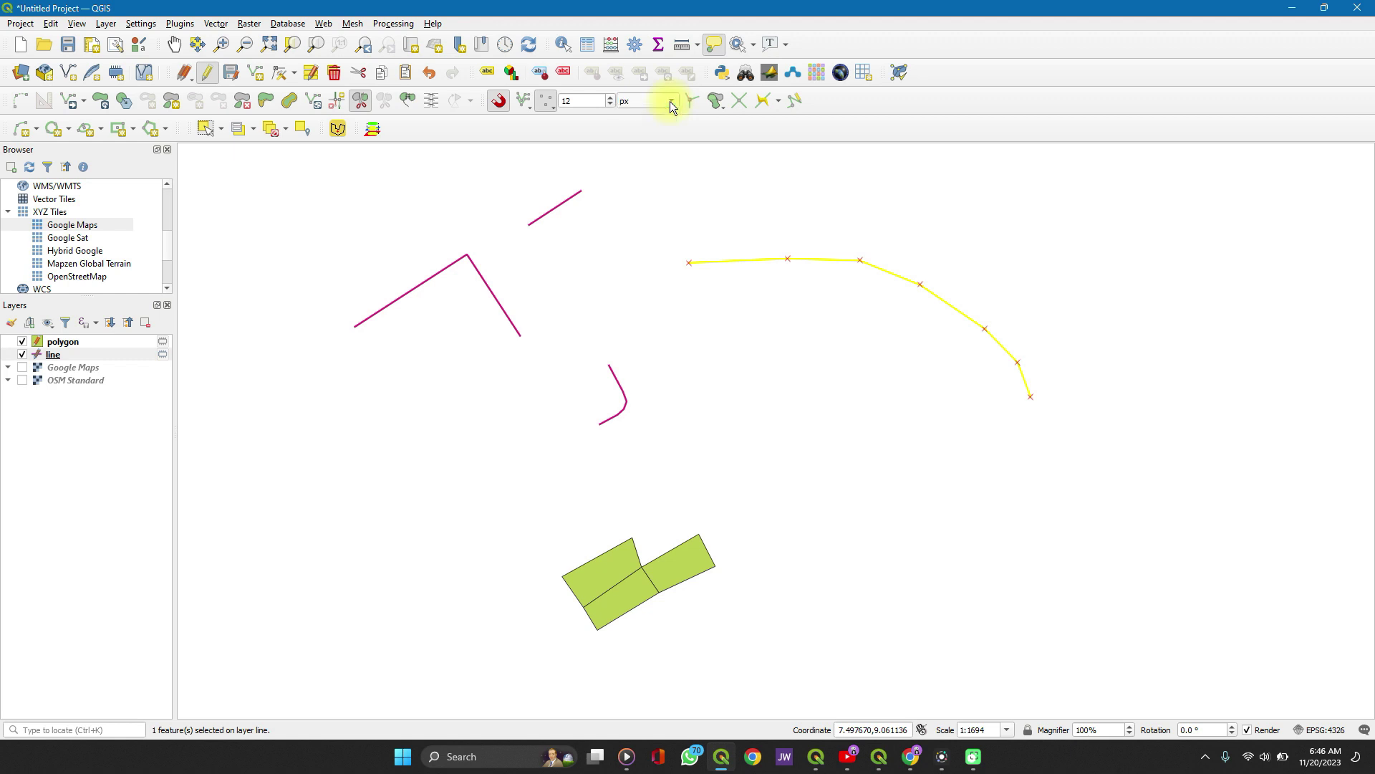
# Split the curved line at its third vertex and select the right-hand curved piece
pyautogui.click(867, 261)
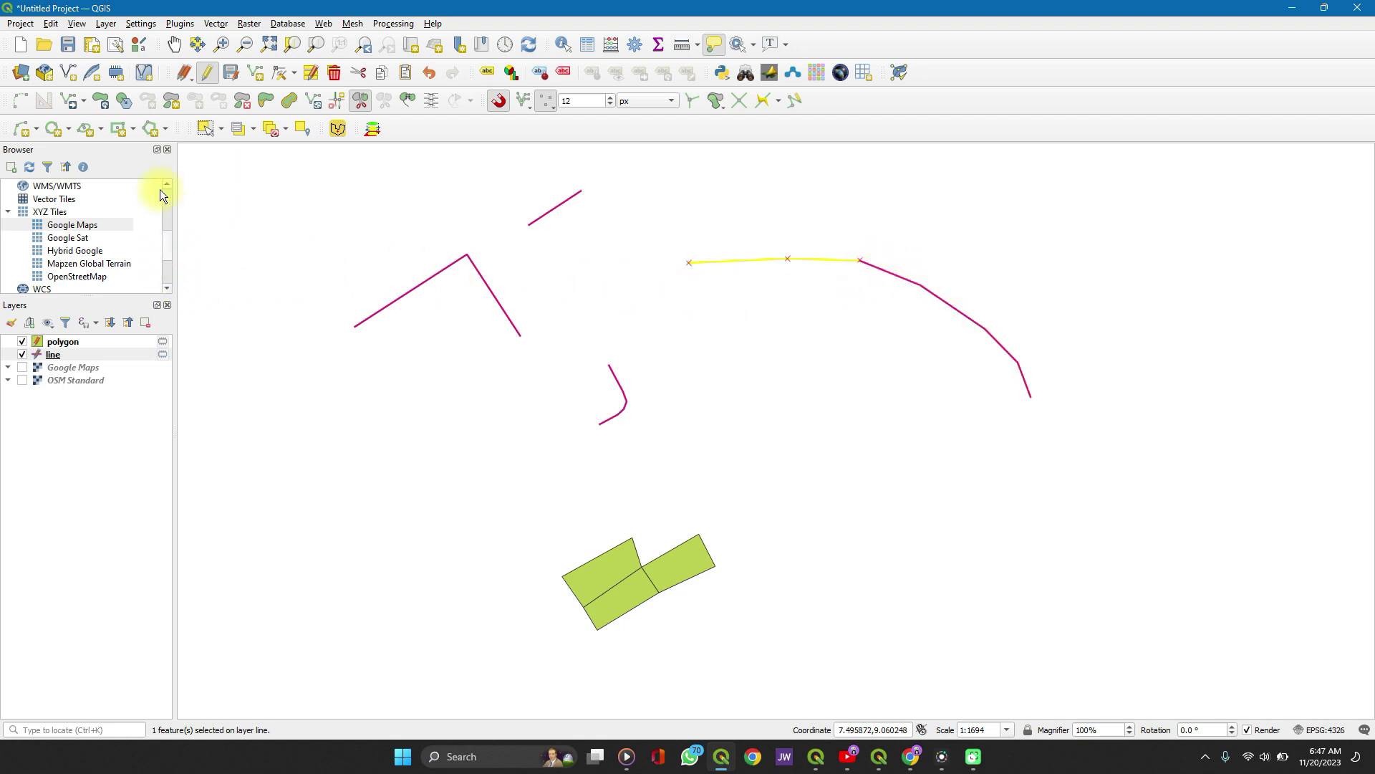
pyautogui.click(203, 130)
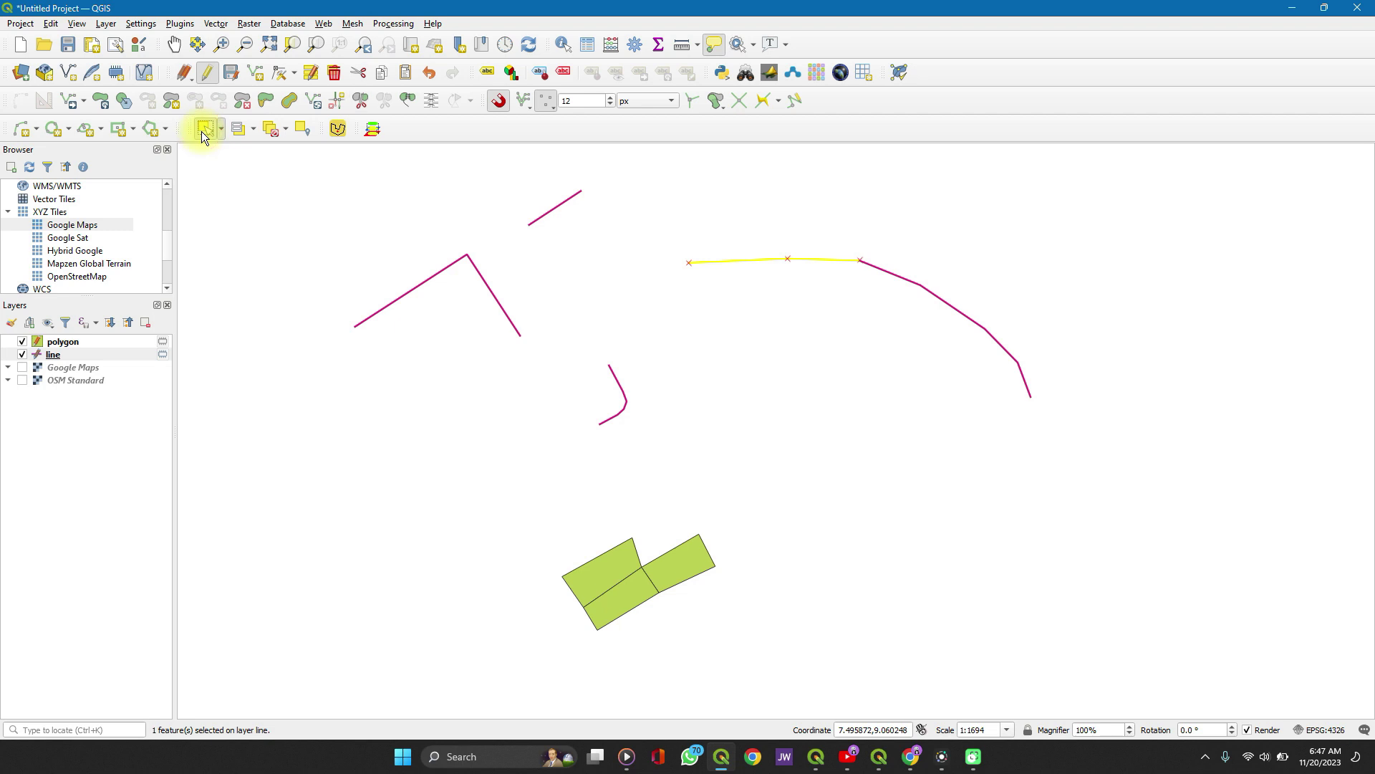
pyautogui.click(817, 313)
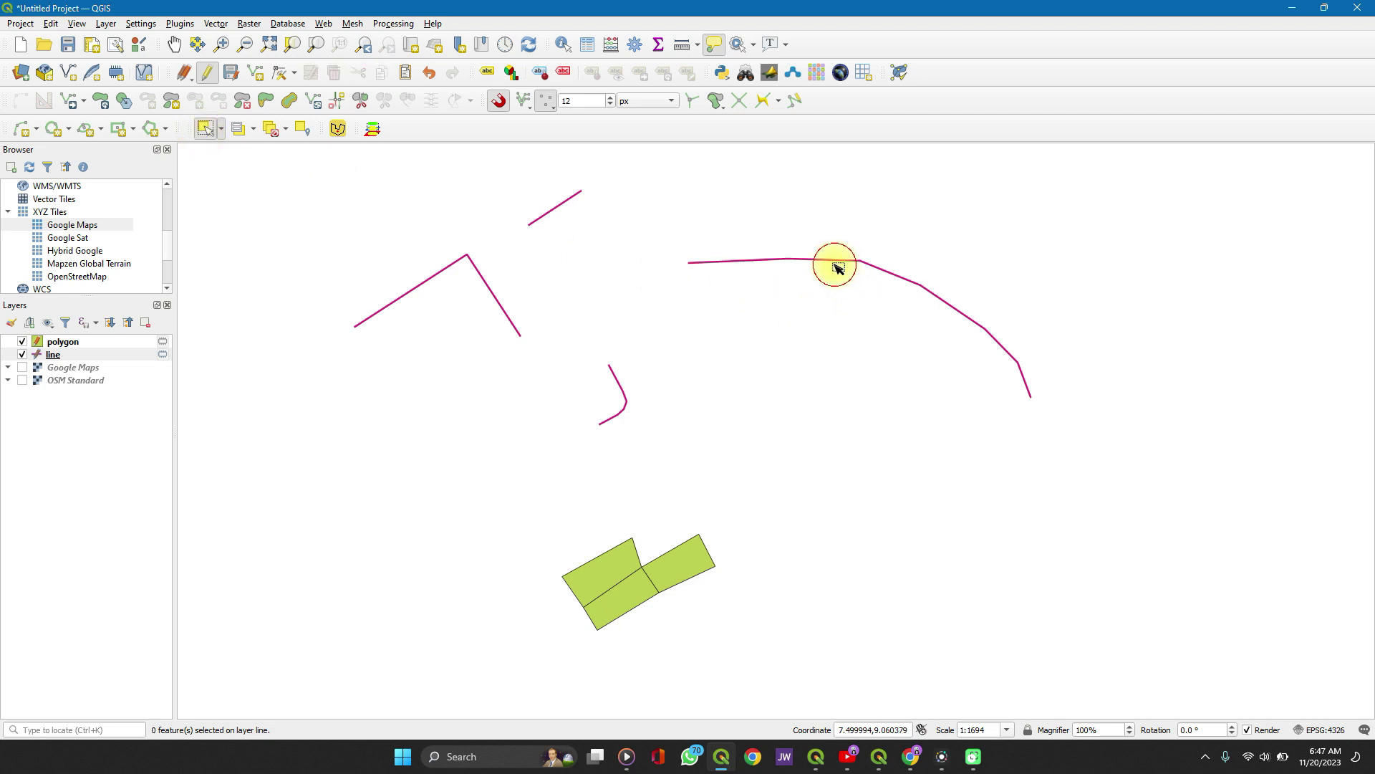
pyautogui.click(837, 267)
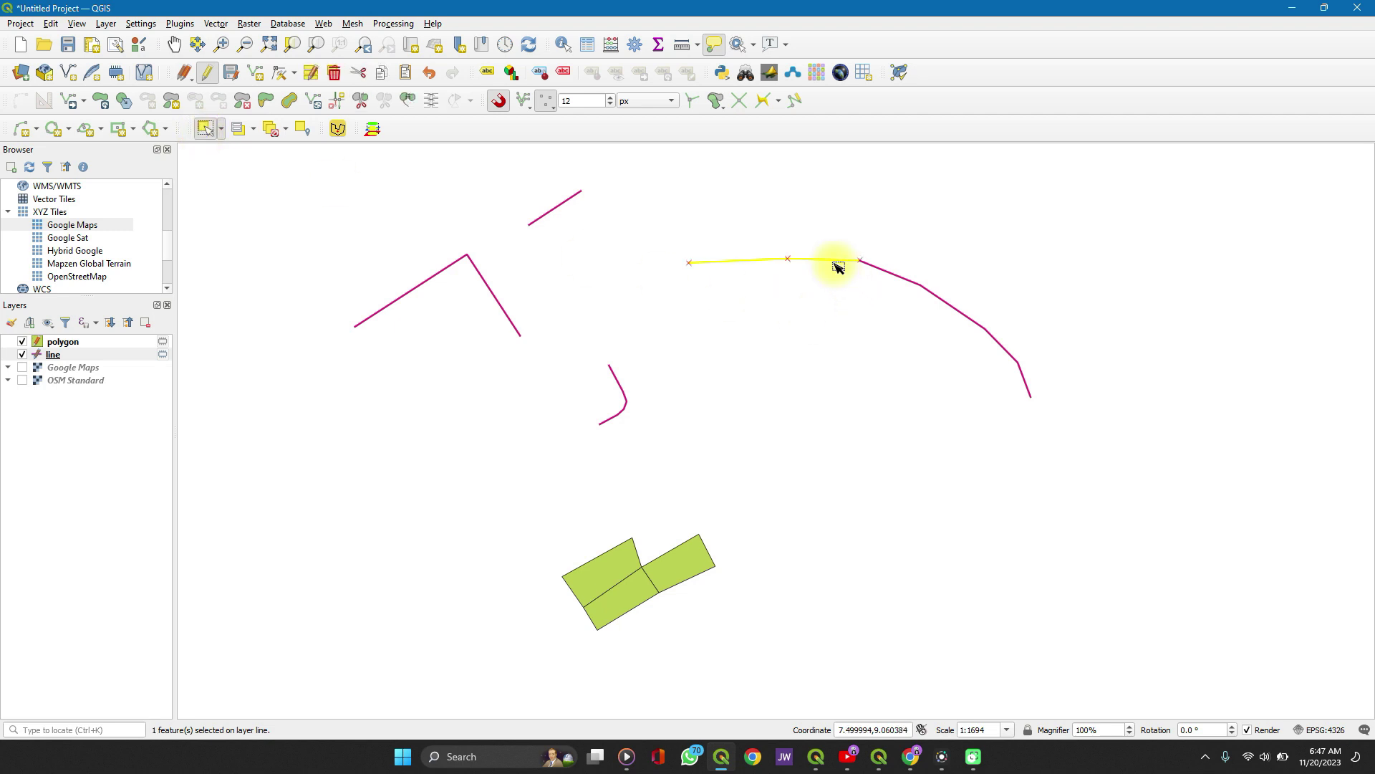
pyautogui.click(883, 272)
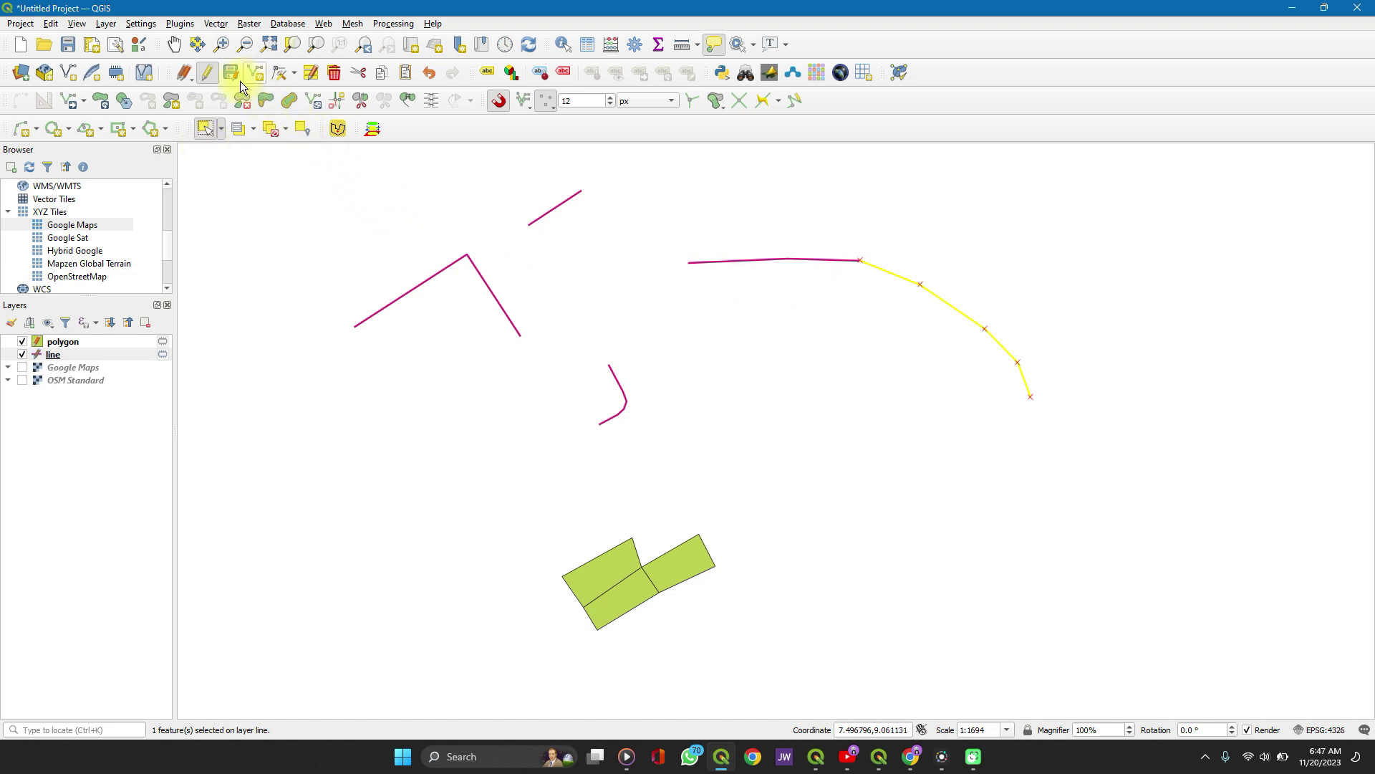
# Reshape the curve to extend its lower end downward, then bend it back left
pyautogui.click(82, 101)
pyautogui.click(82, 102)
pyautogui.click(266, 101)
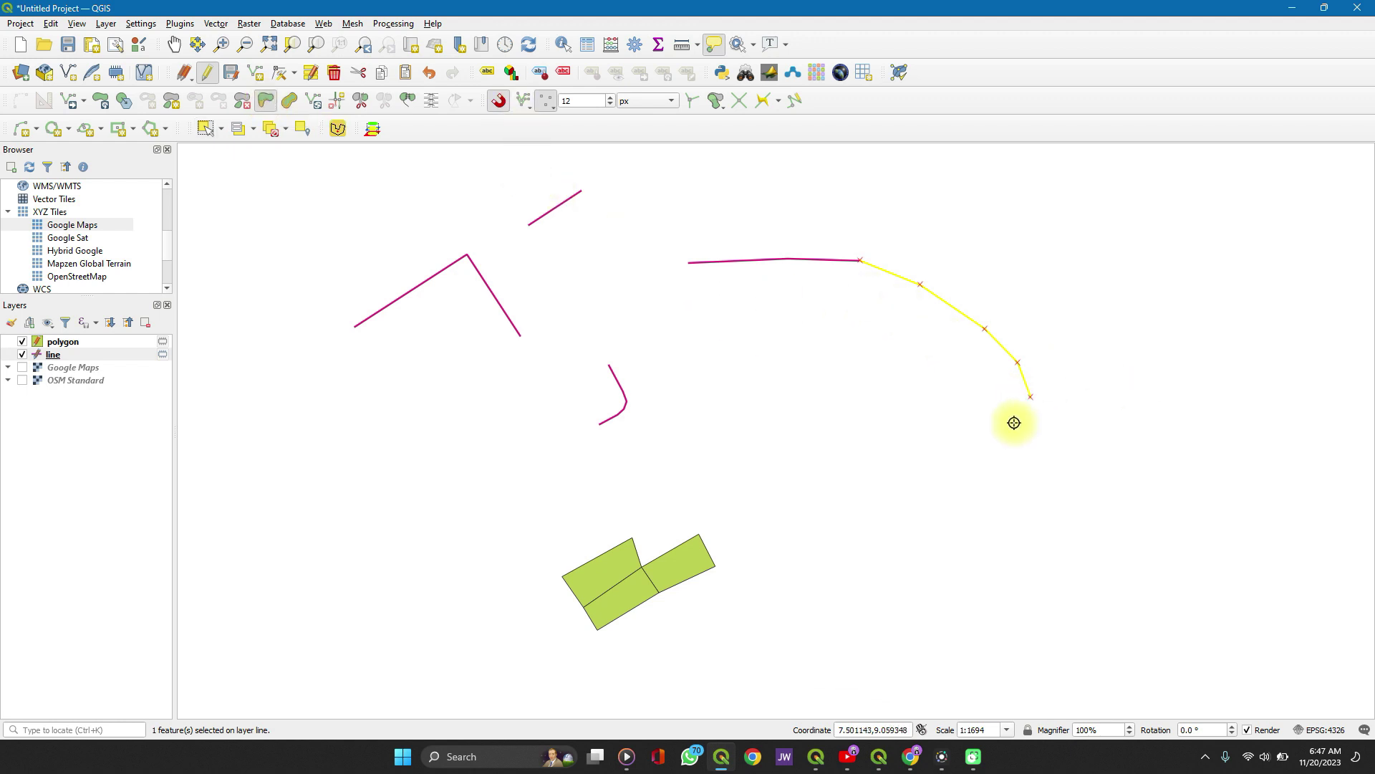
pyautogui.click(1033, 398)
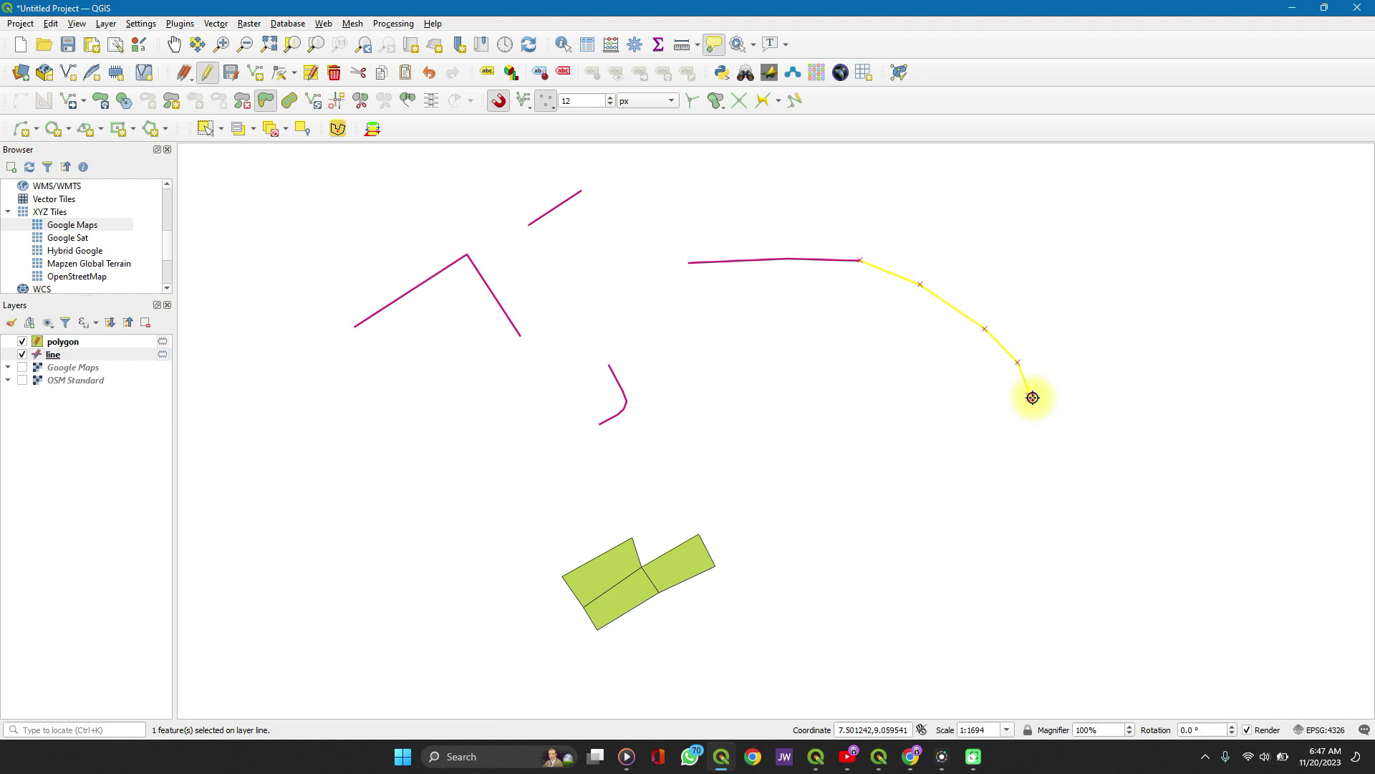
pyautogui.click(1033, 442)
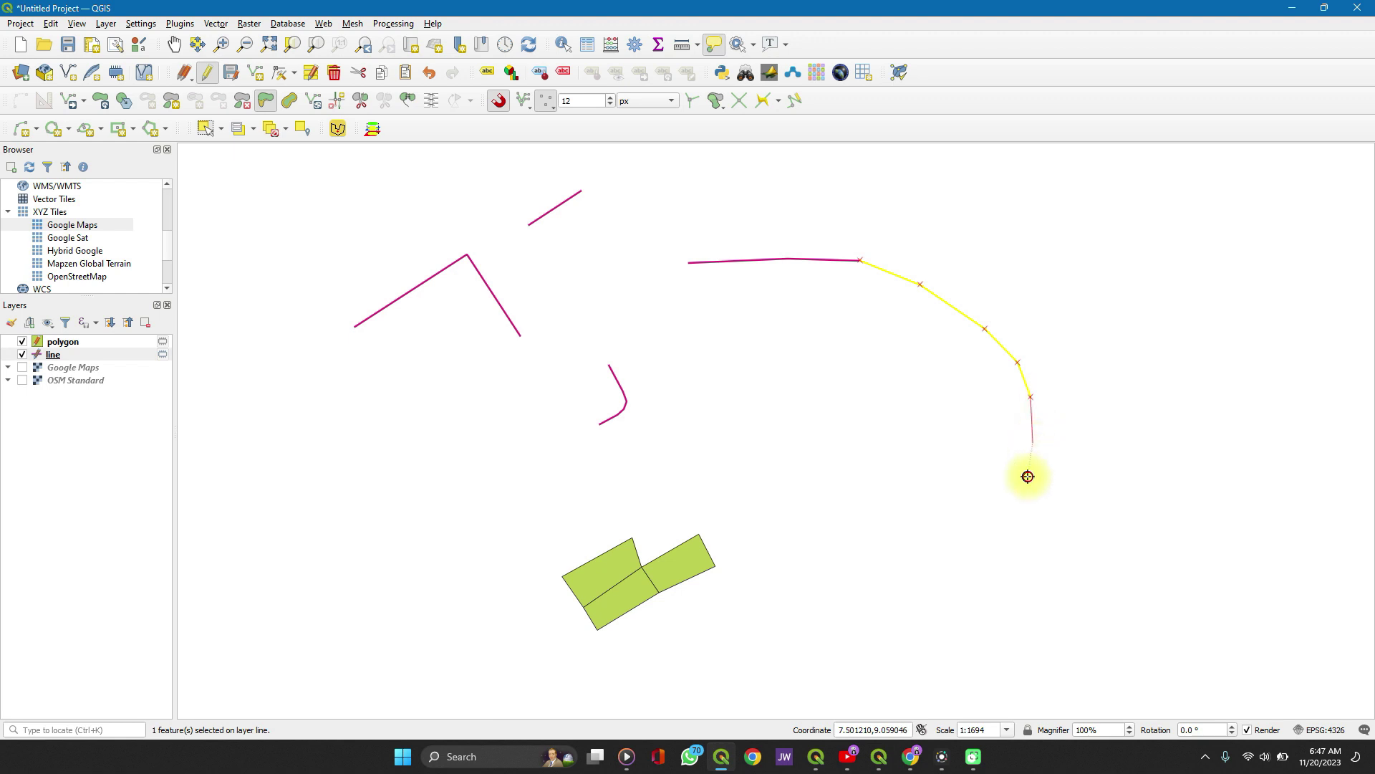
pyautogui.click(1027, 476)
pyautogui.click(978, 512)
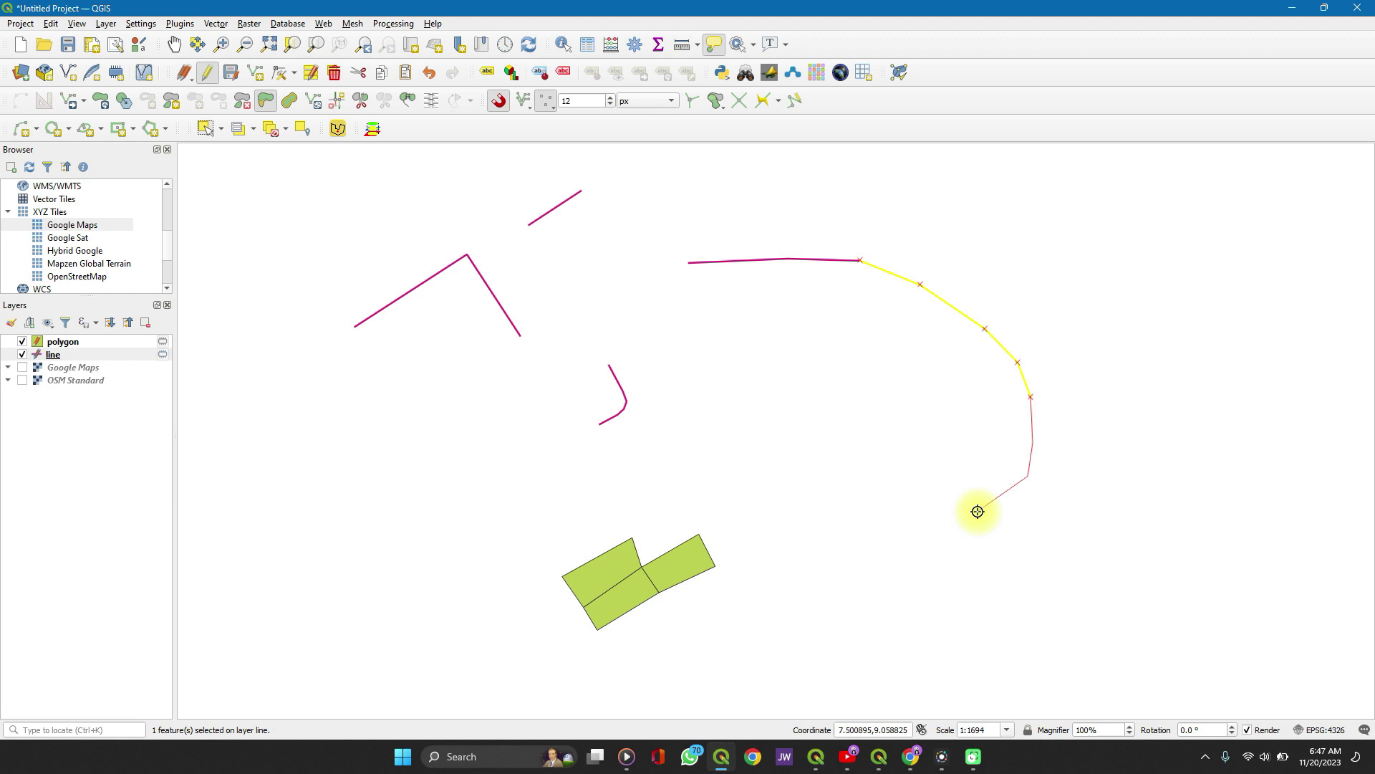
pyautogui.rightClick(977, 512)
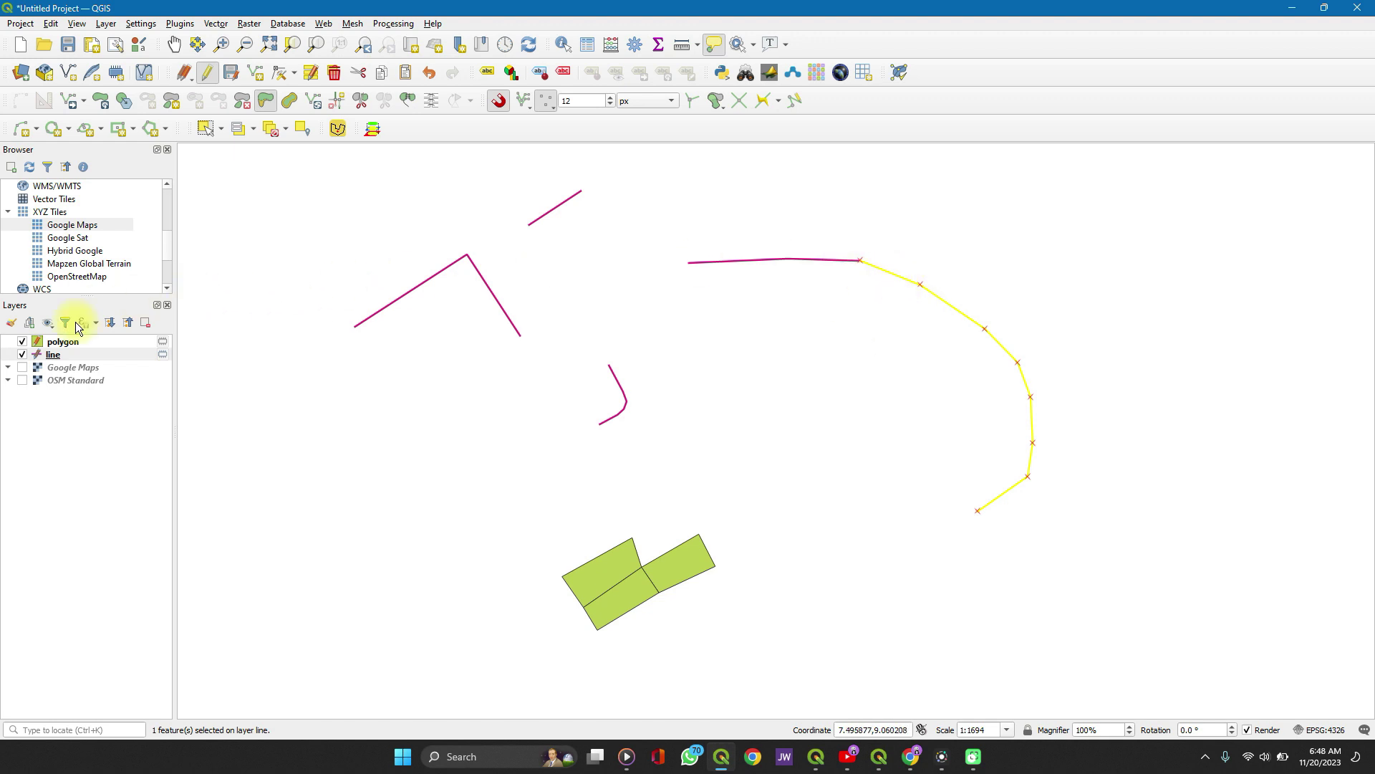
pyautogui.click(24, 371)
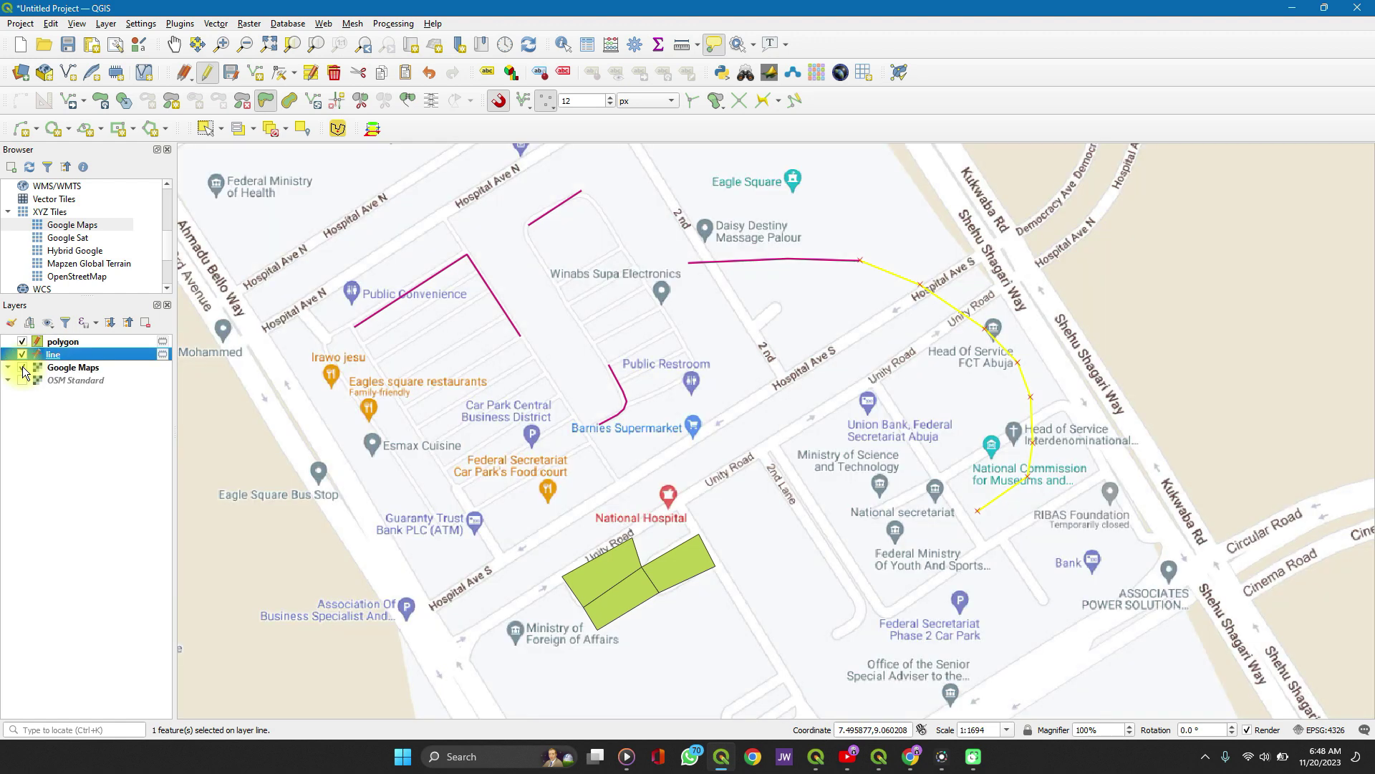
pyautogui.click(23, 367)
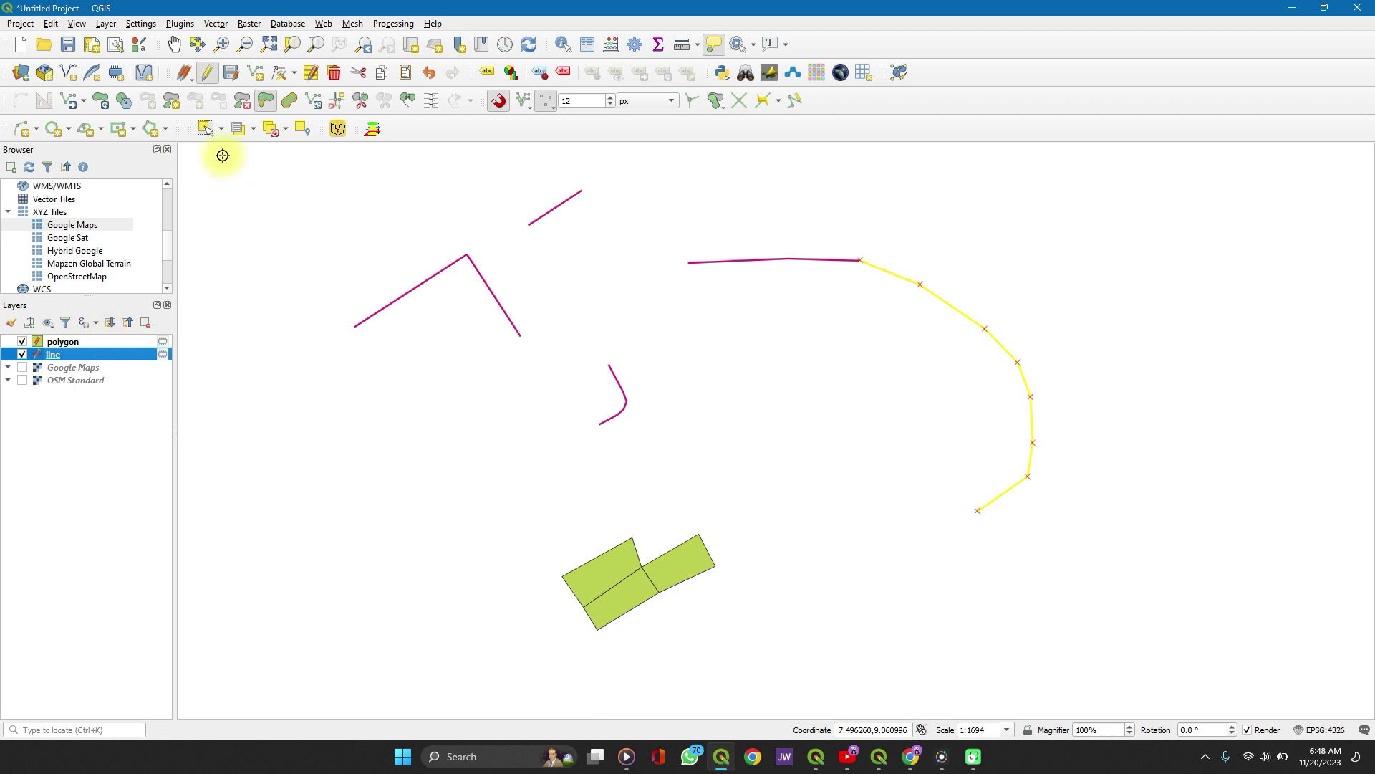
pyautogui.click(206, 129)
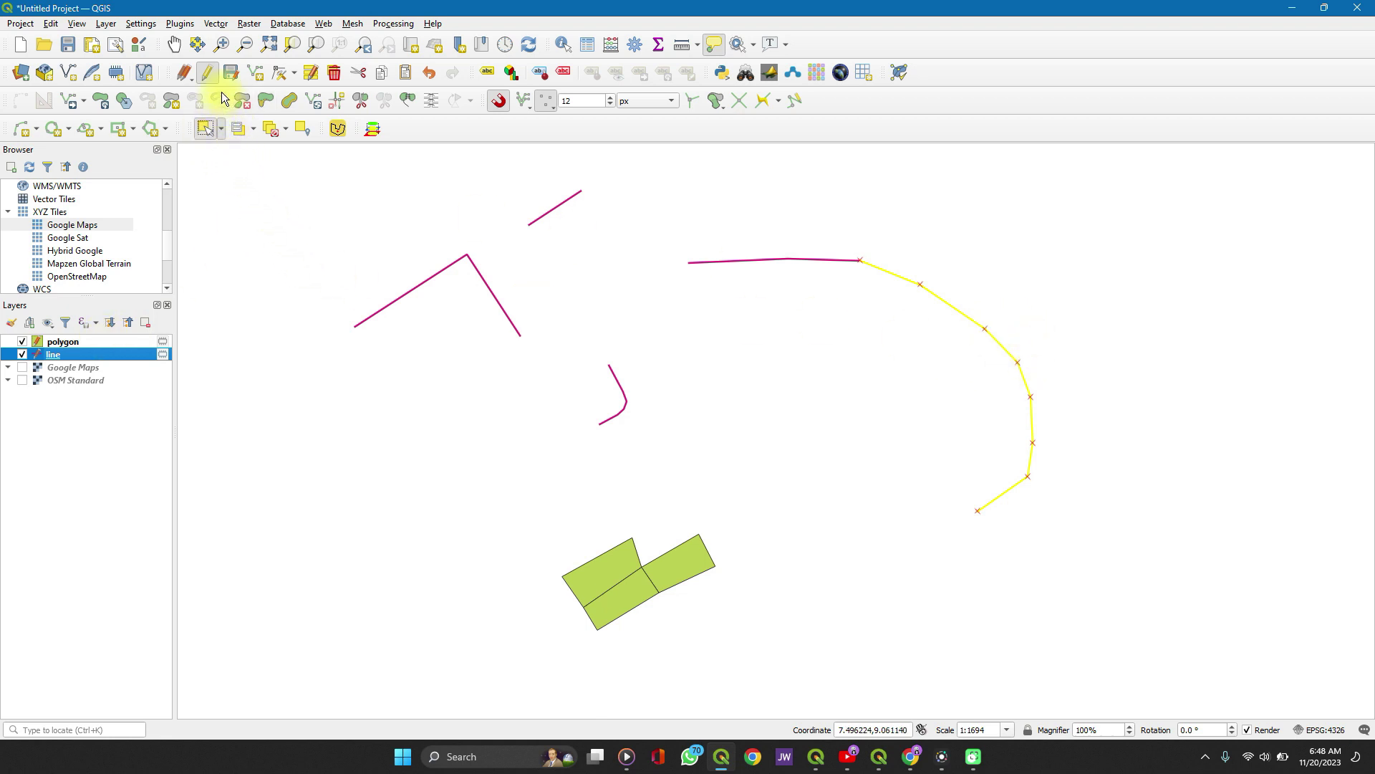
# Copy the curved line twice, placing one copy outside it and one inside
pyautogui.click(85, 102)
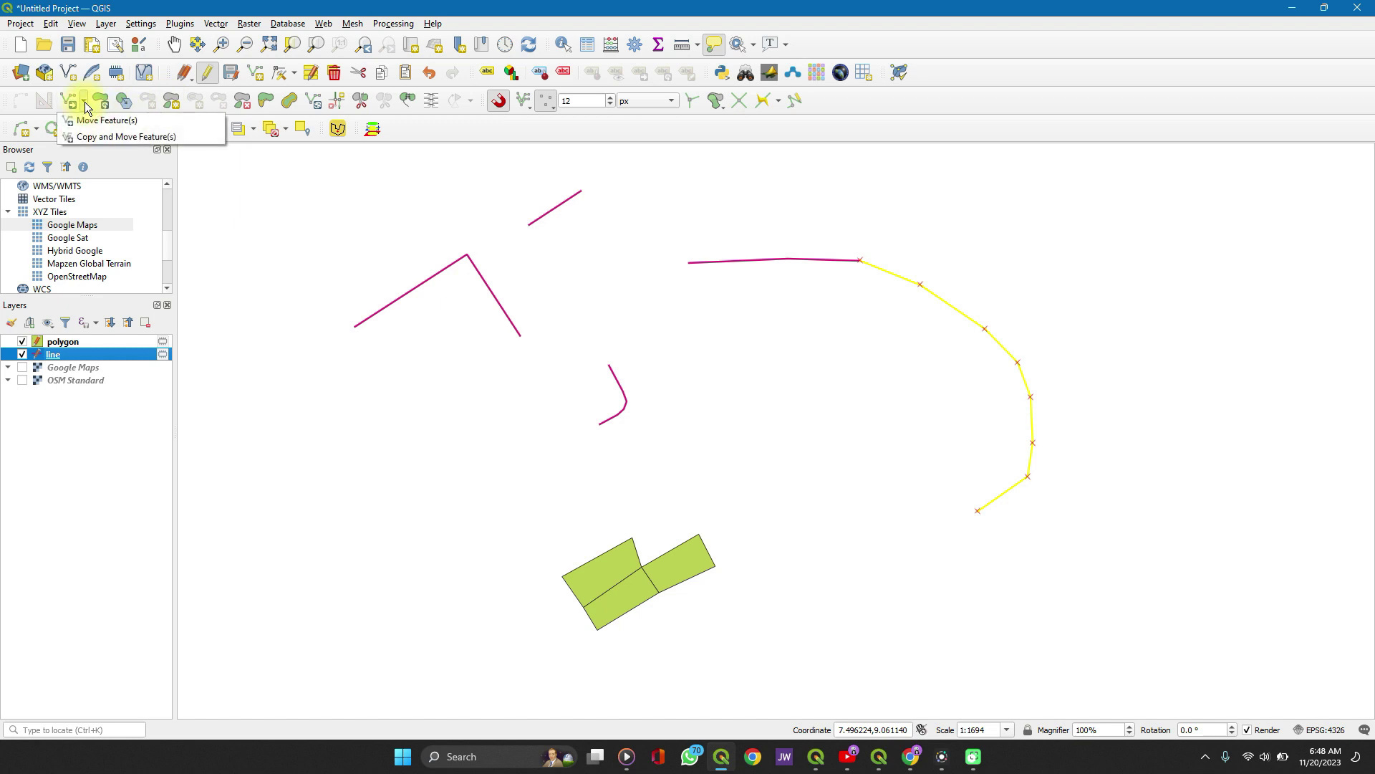
pyautogui.click(104, 135)
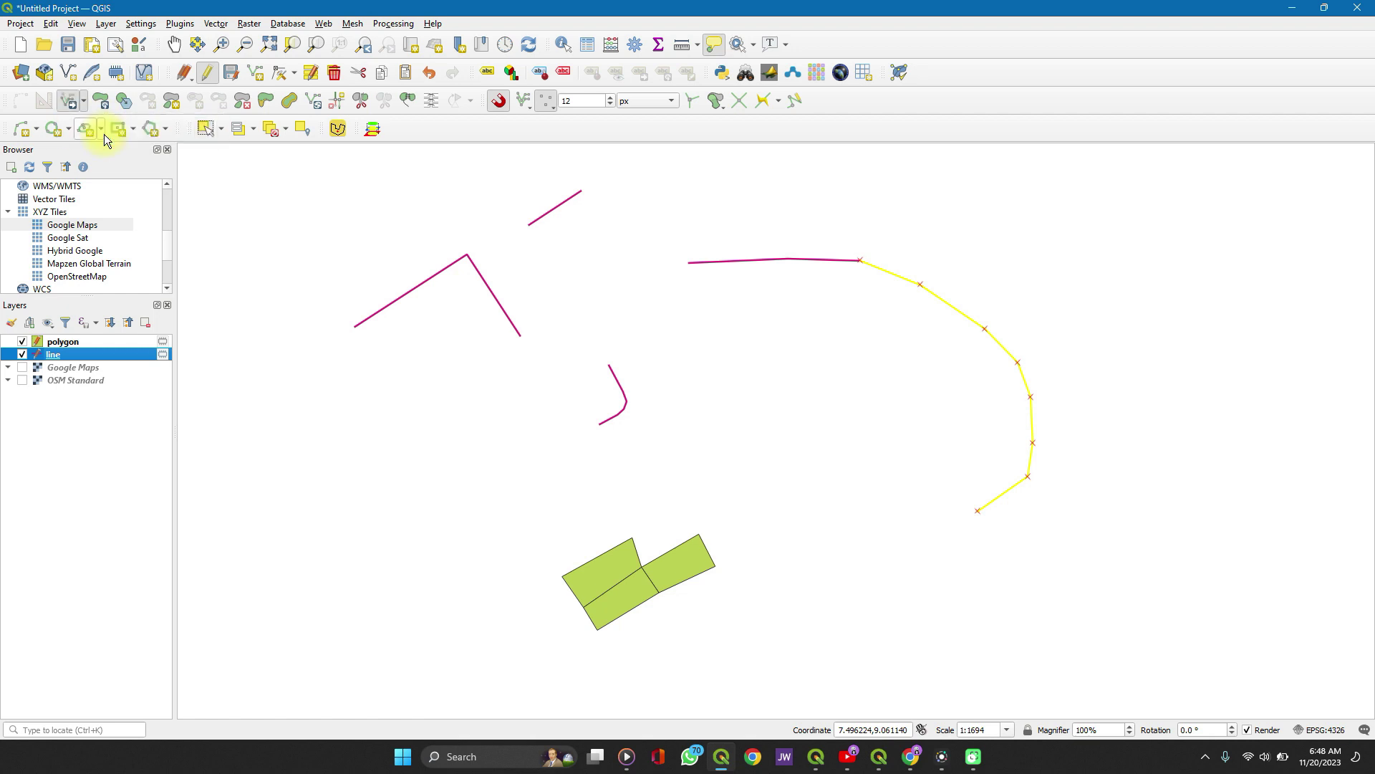
pyautogui.click(898, 275)
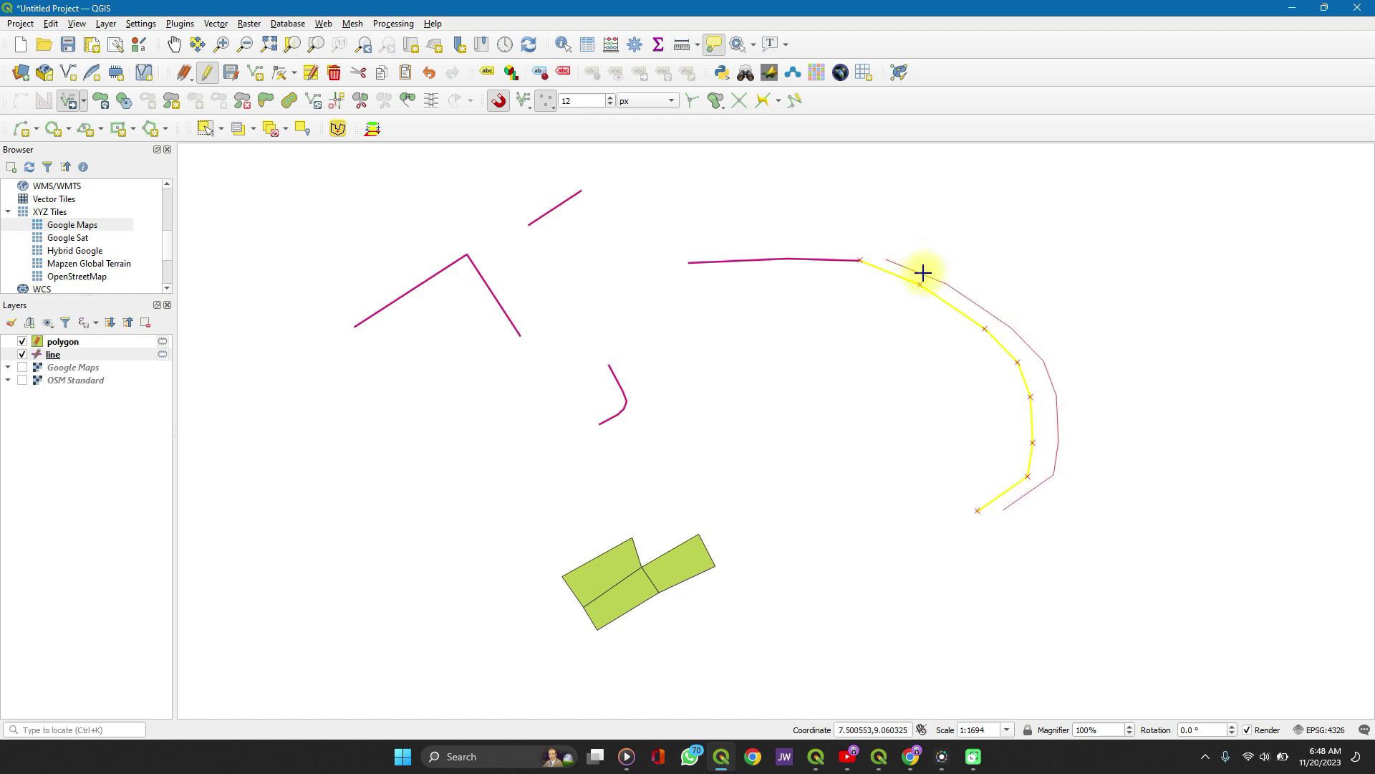
pyautogui.click(922, 272)
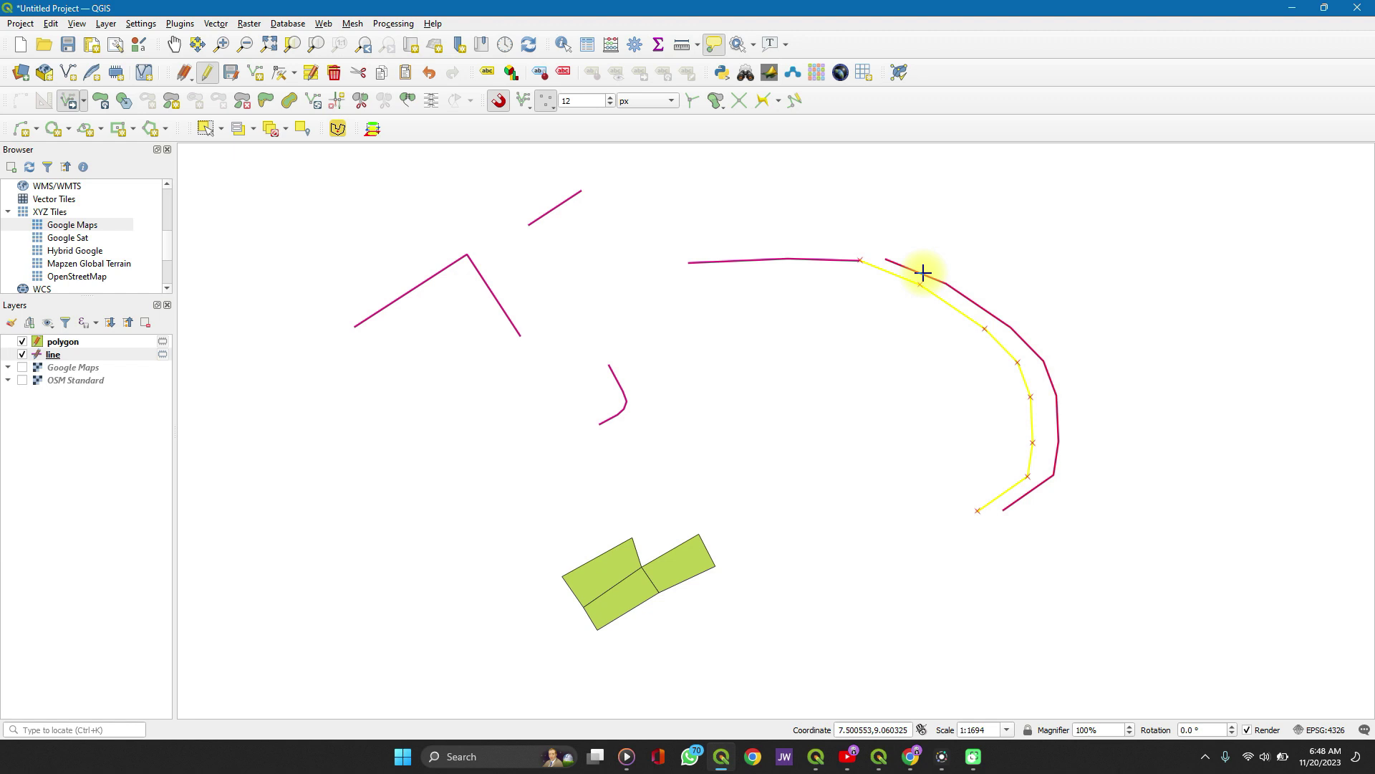
pyautogui.click(916, 302)
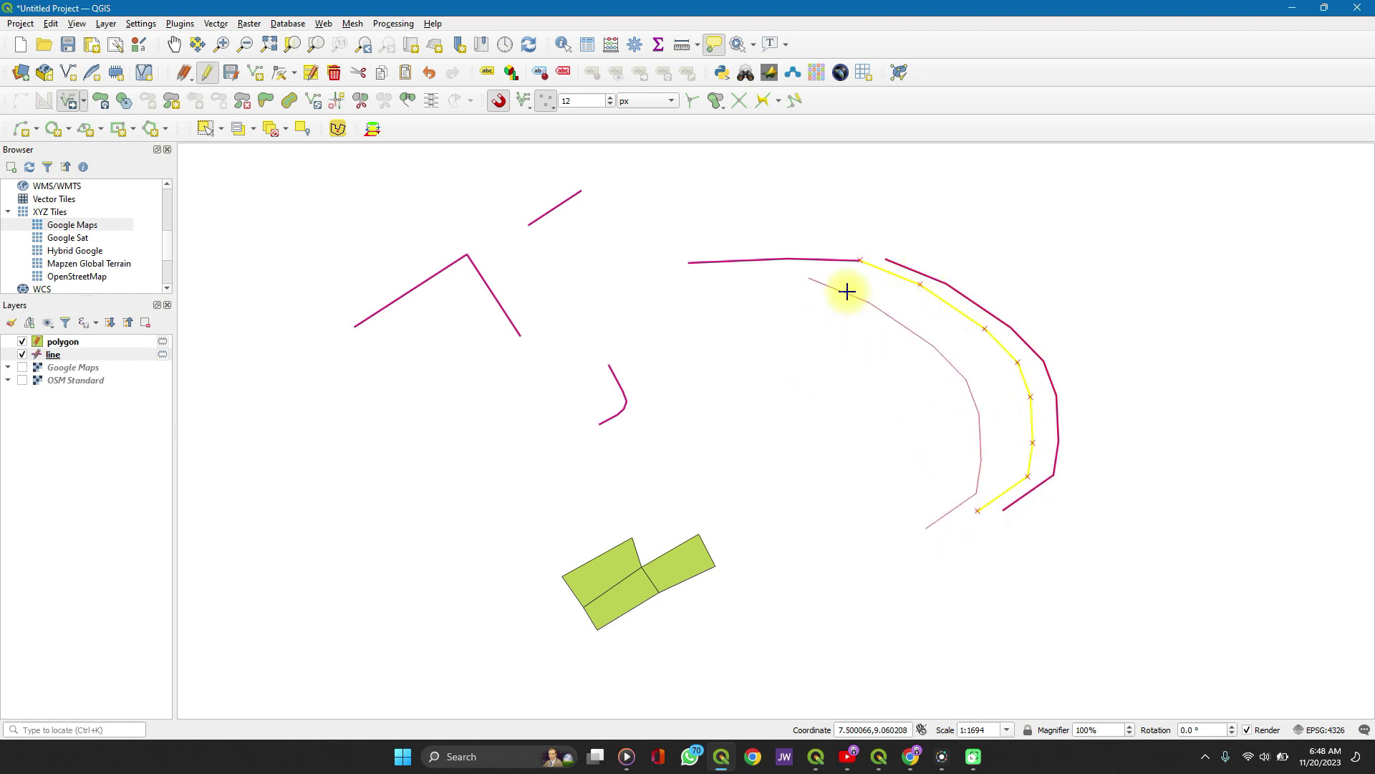
pyautogui.click(851, 287)
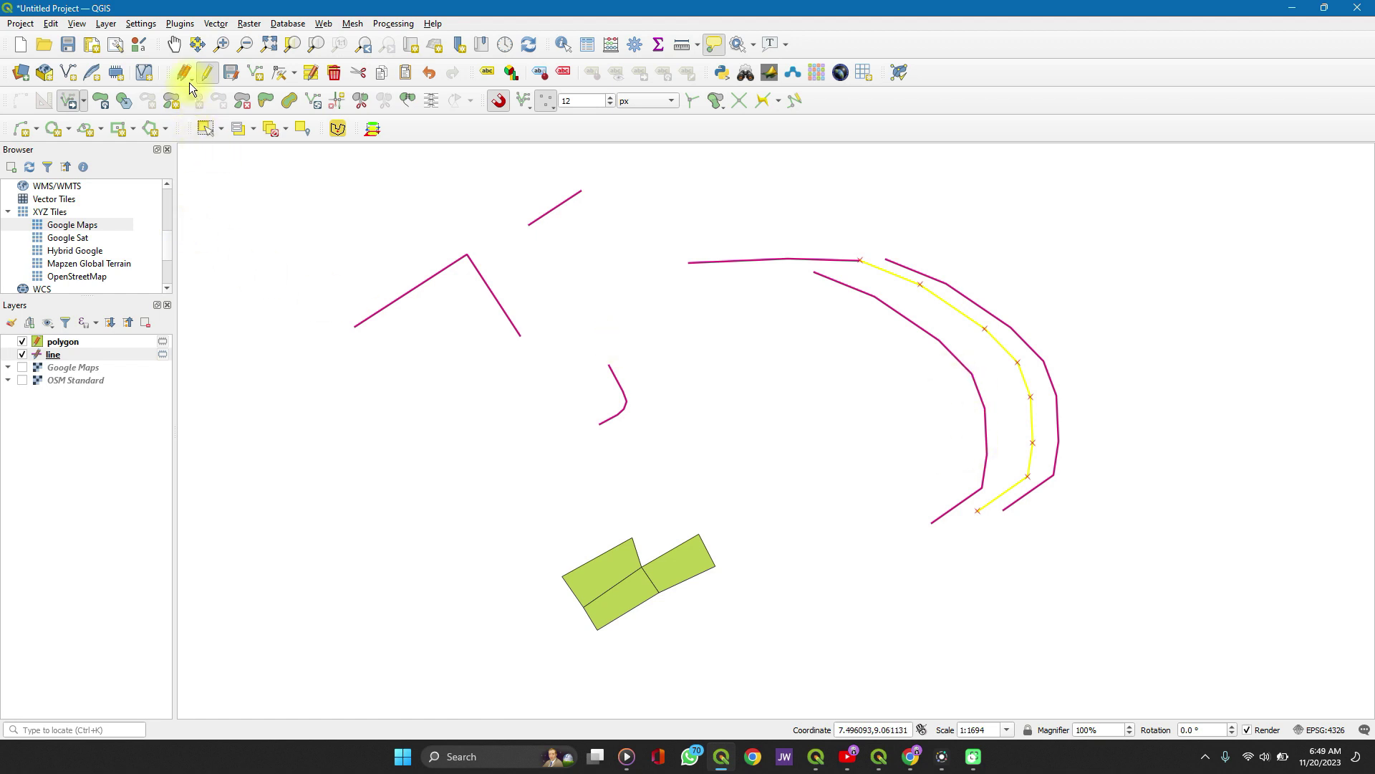
# With the current-layer Vertex Tool, move a middle vertex left and the end vertex down-left
pyautogui.click(290, 75)
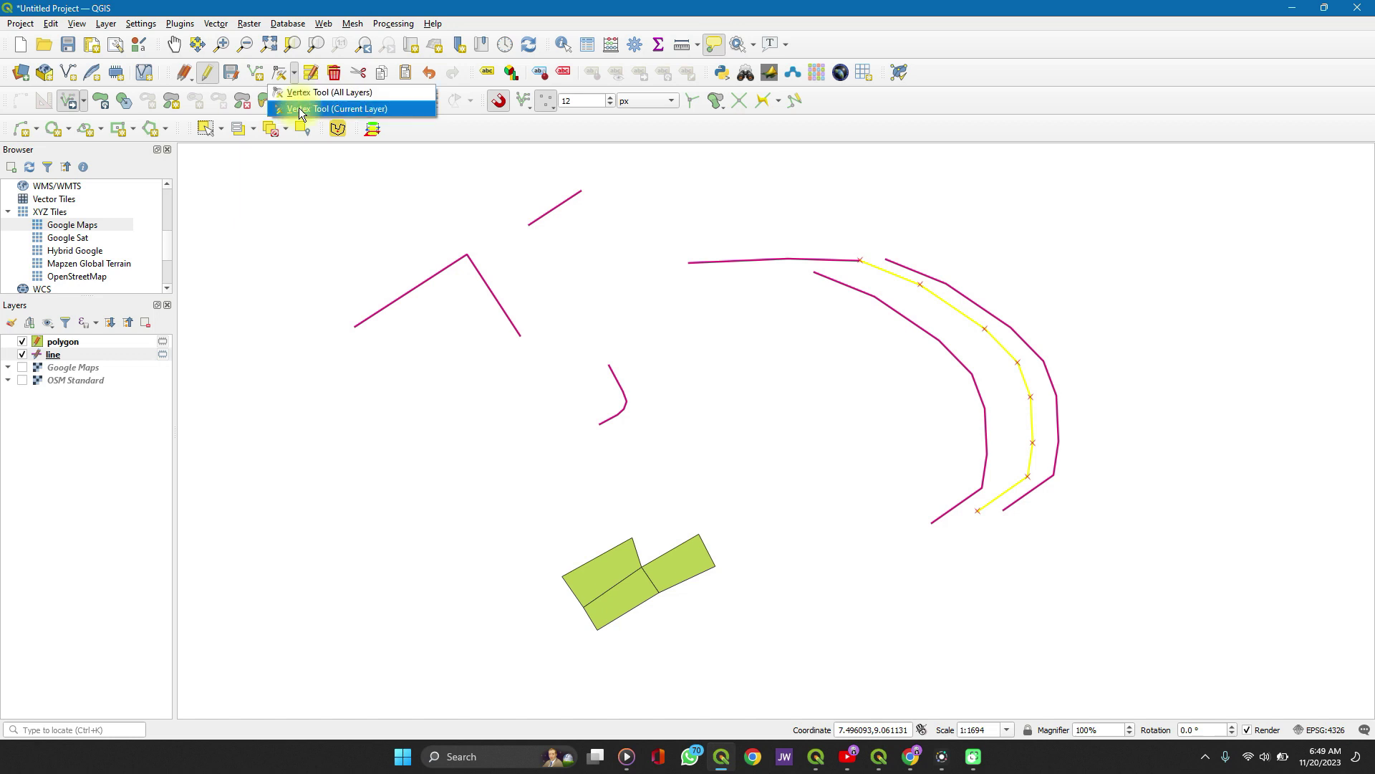
pyautogui.click(301, 108)
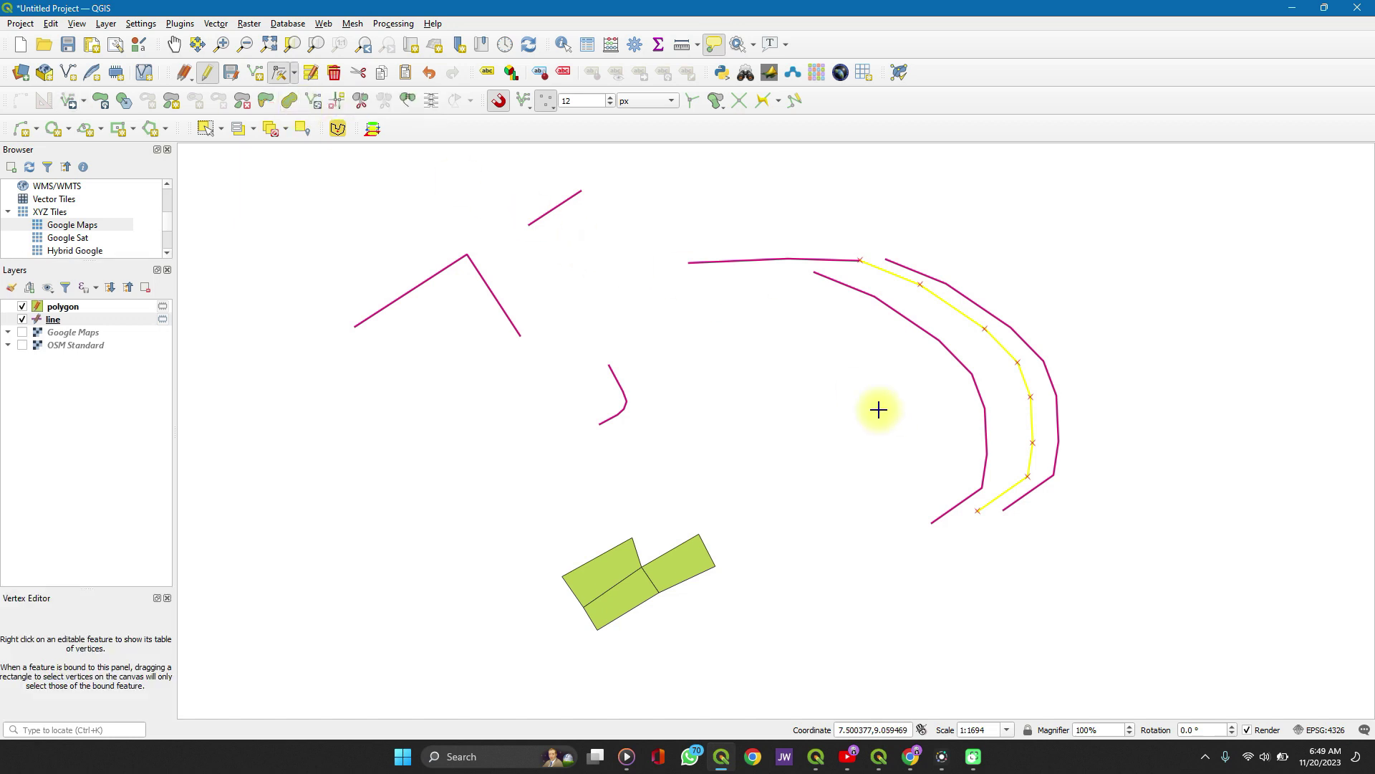
pyautogui.click(972, 374)
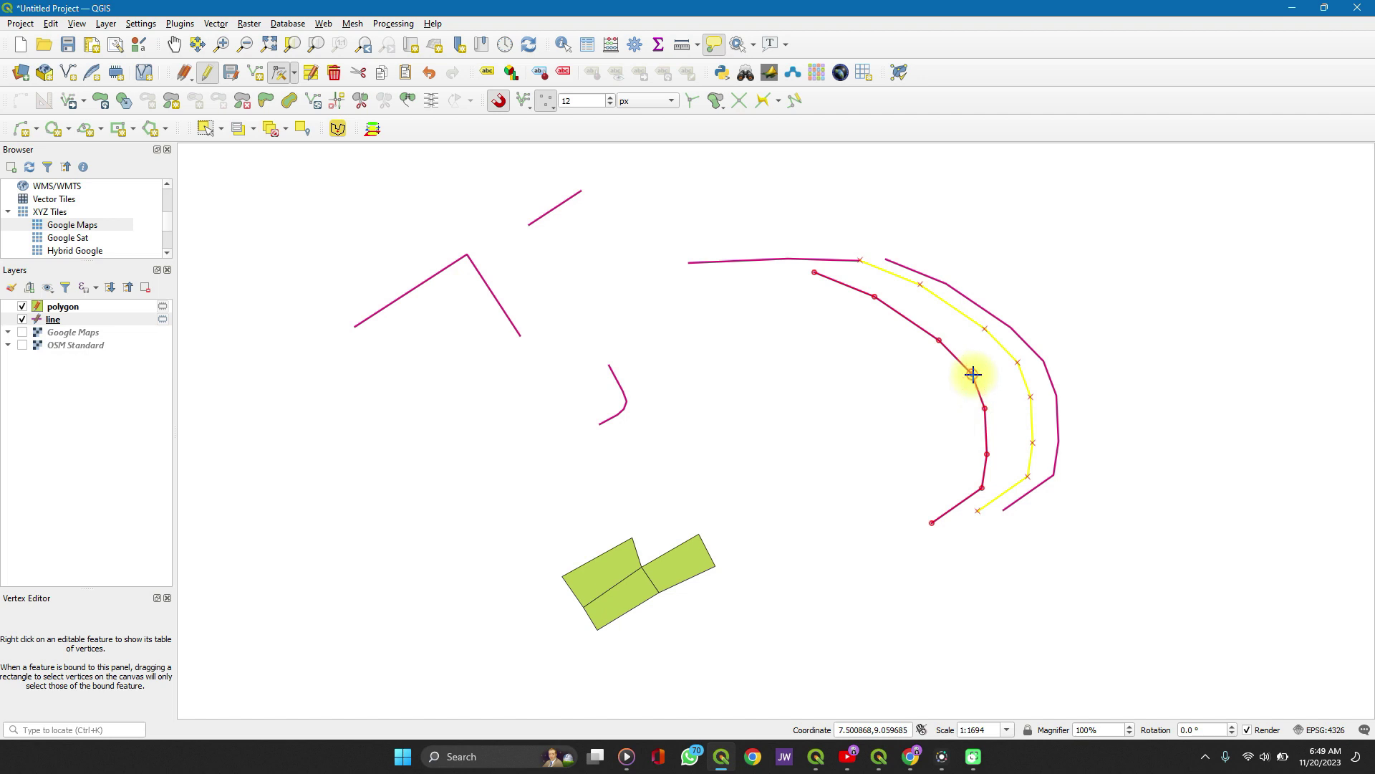
pyautogui.click(934, 386)
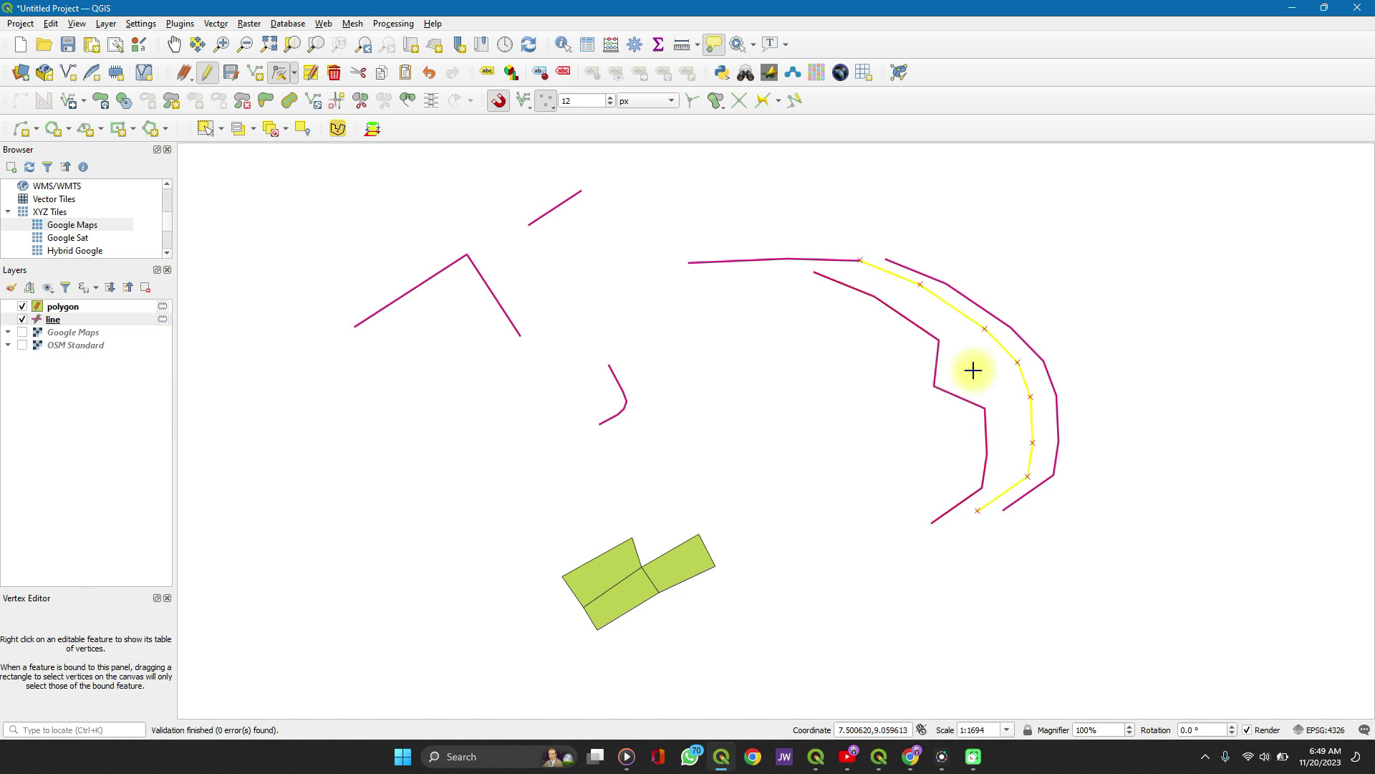
pyautogui.click(927, 527)
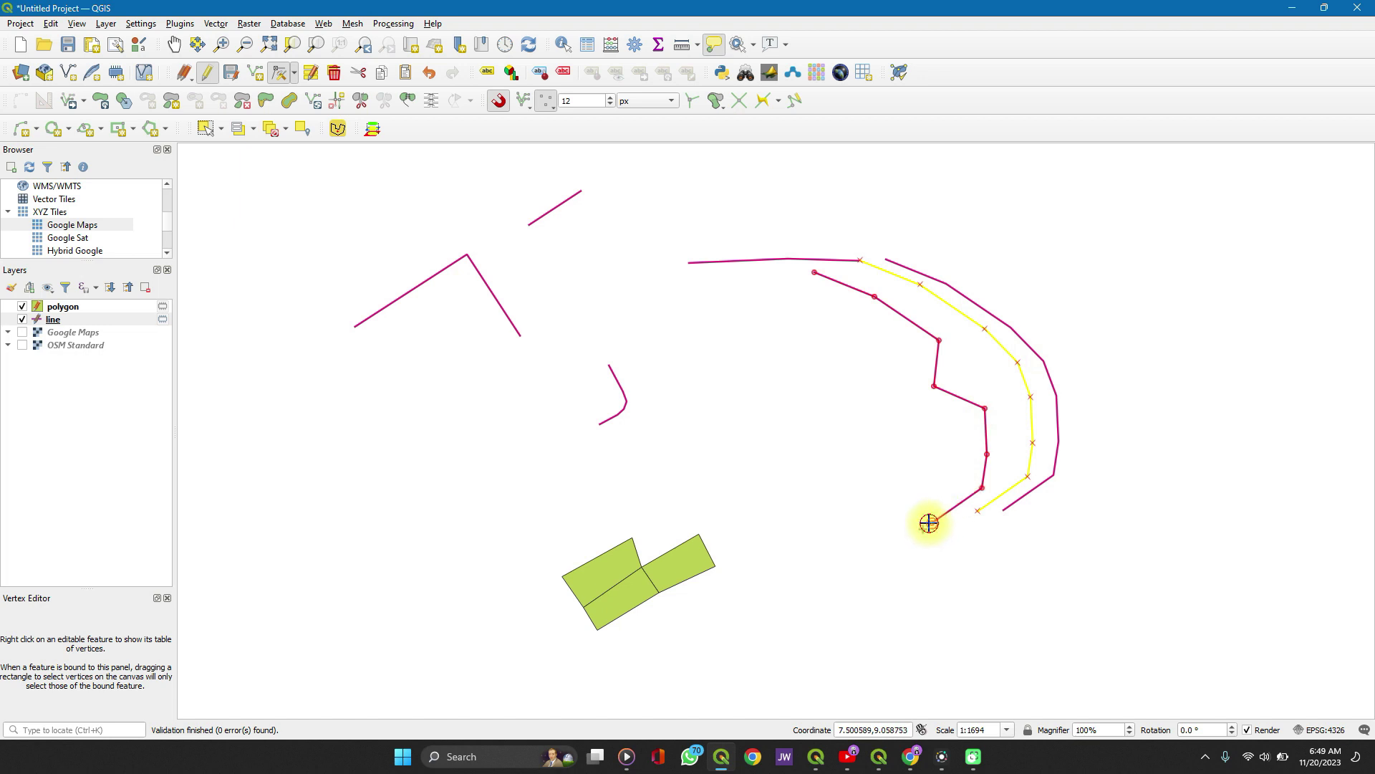
pyautogui.click(875, 557)
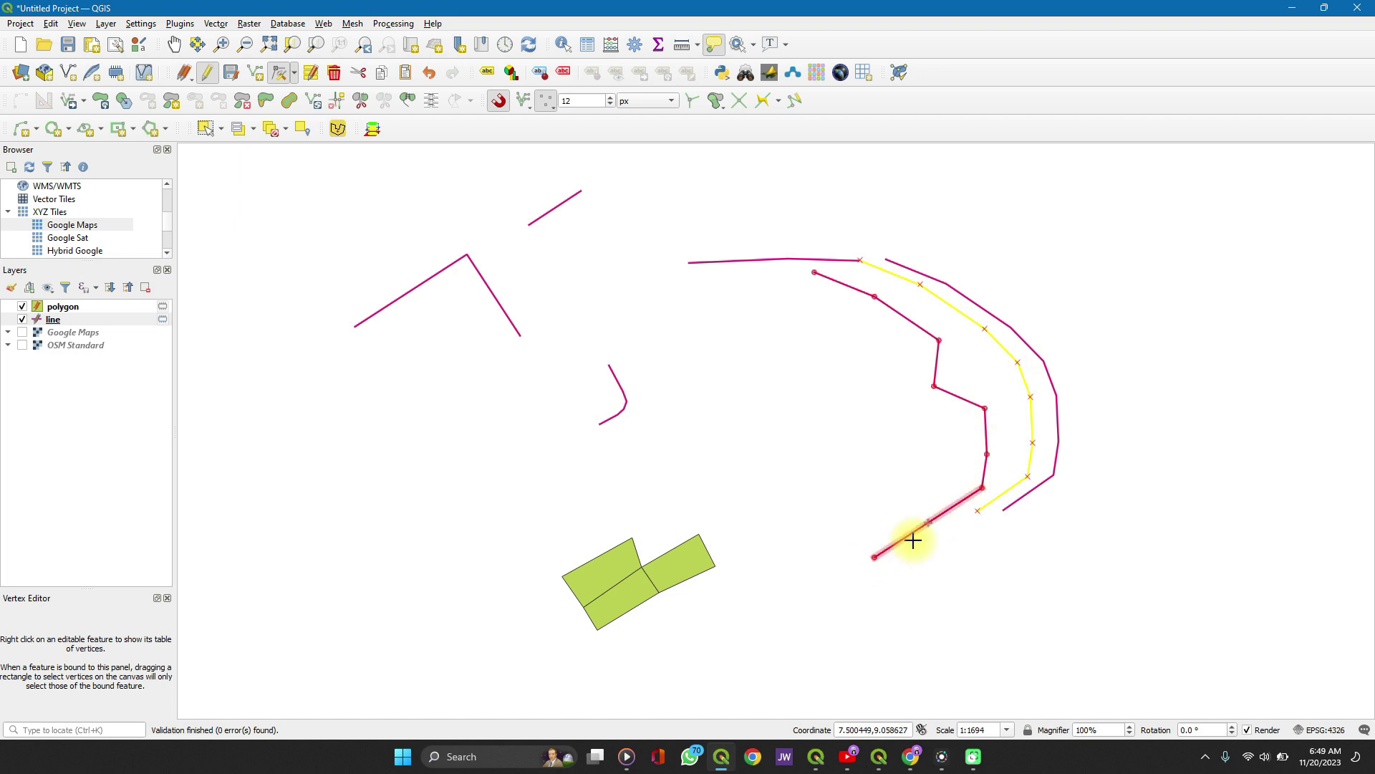